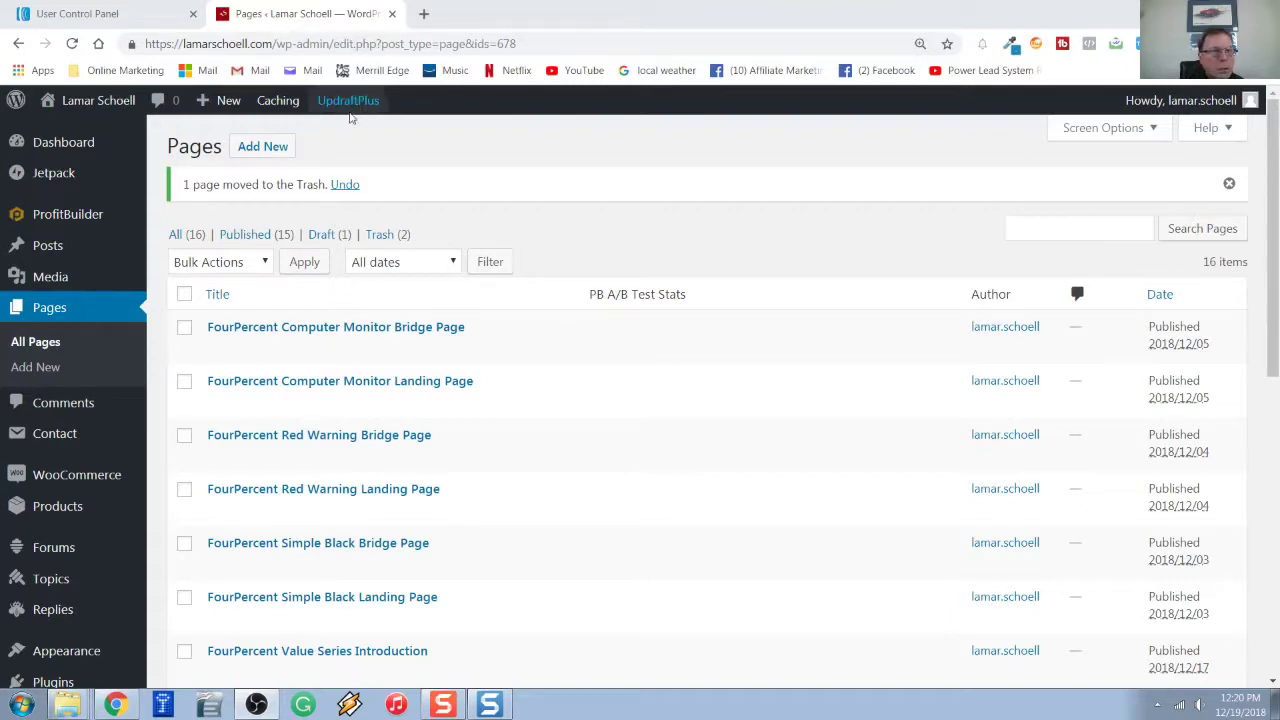
Move the unwanted page to the Trash, leaving 16 pages with 2 in Trash.
mouse_move(65, 139)
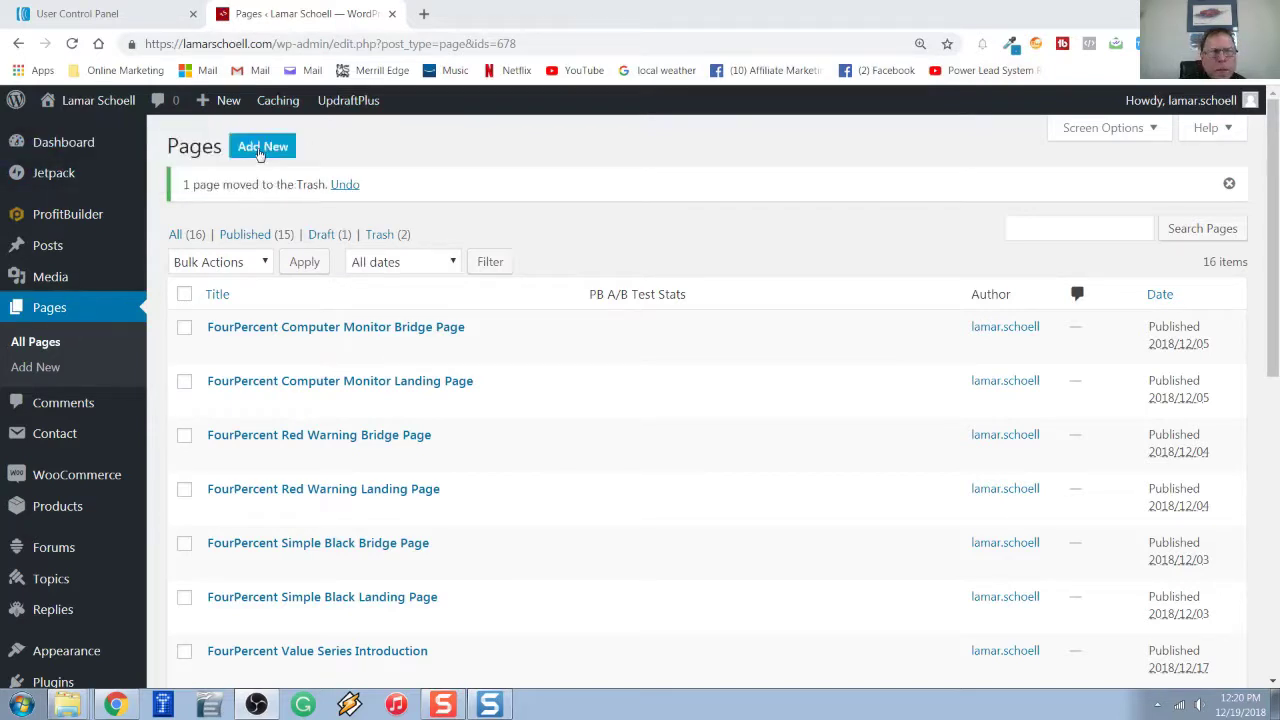
Create a new WordPress page titled 'demo'.
click(260, 150)
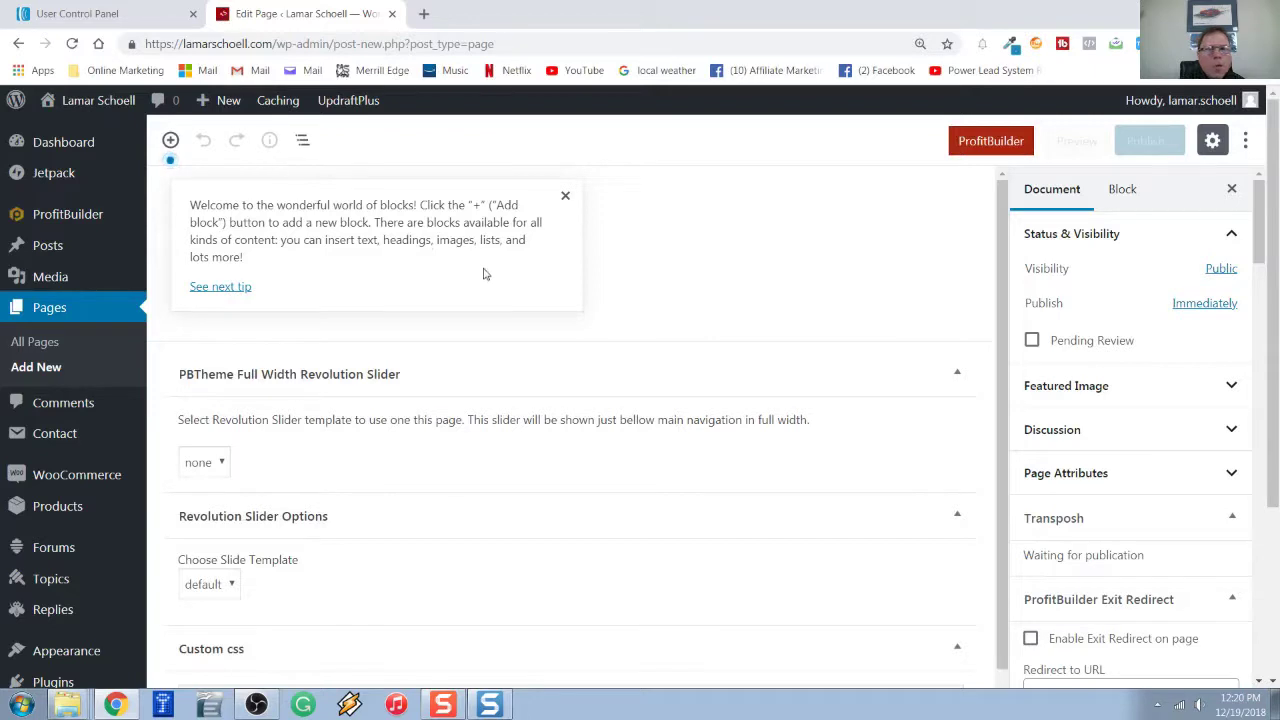
click(565, 196)
click(449, 246)
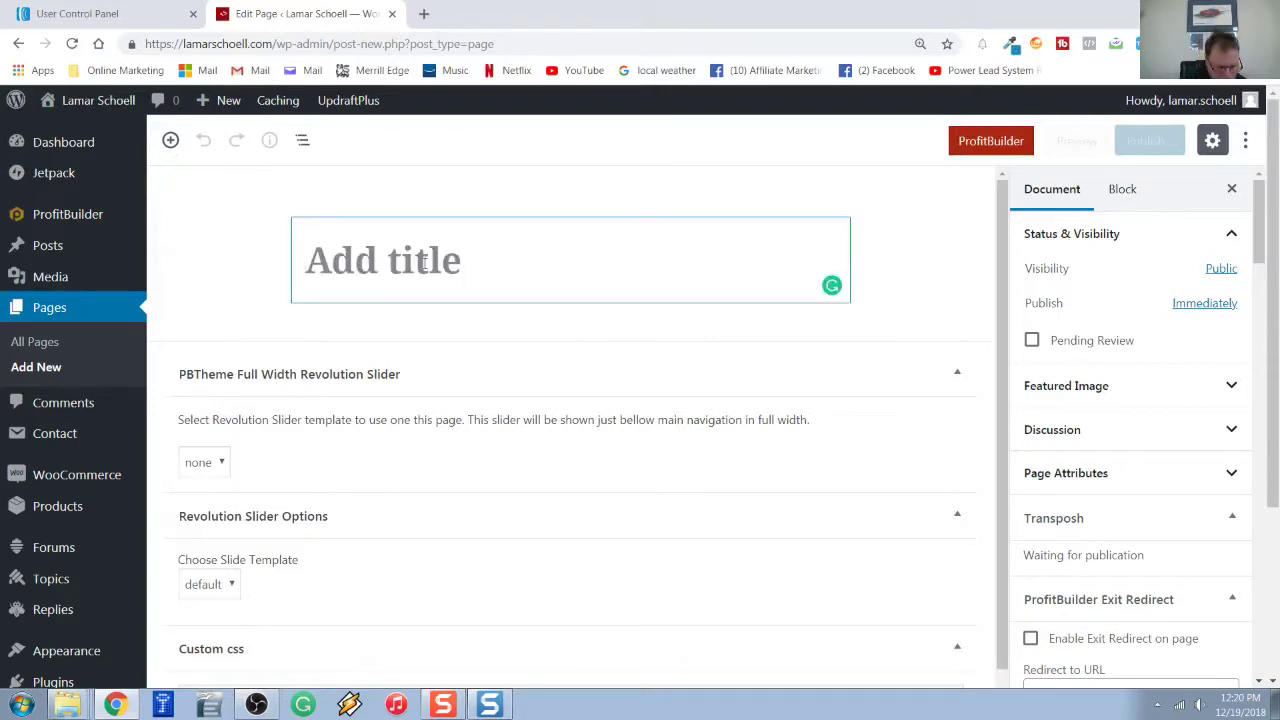
text(demo)
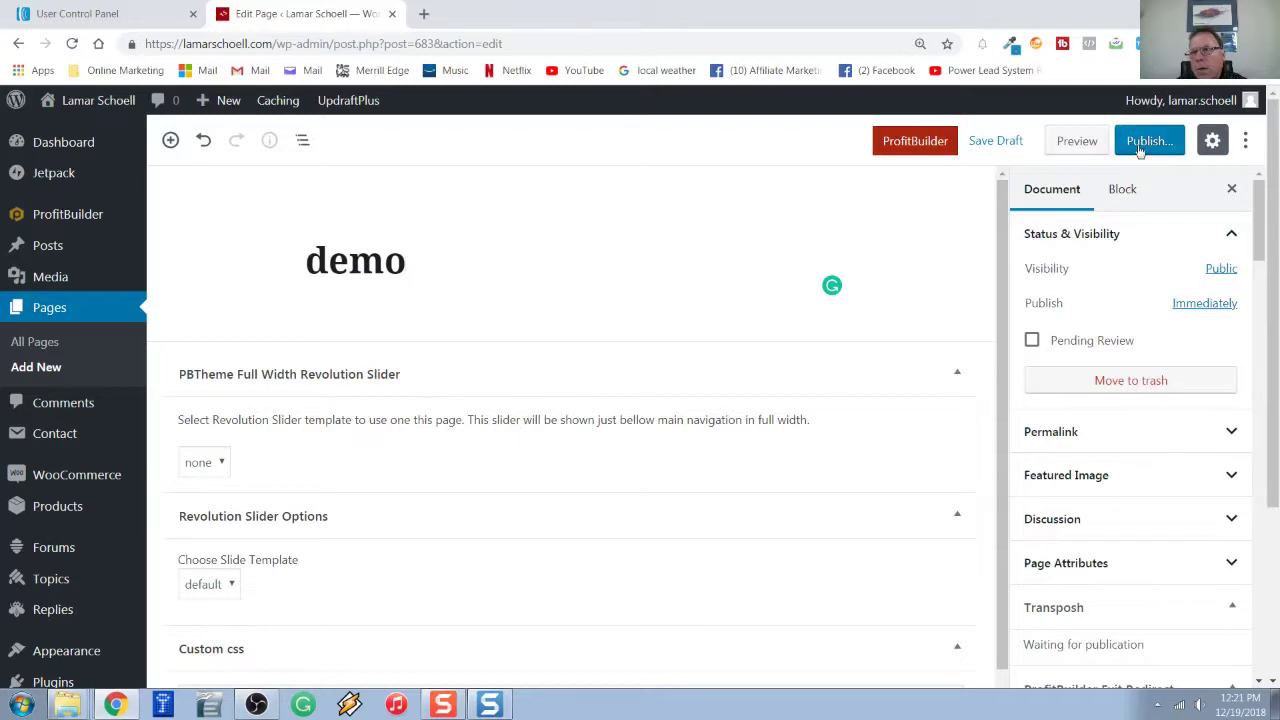
Publish the demo page and activate ProfitBuilder on it.
click(1140, 146)
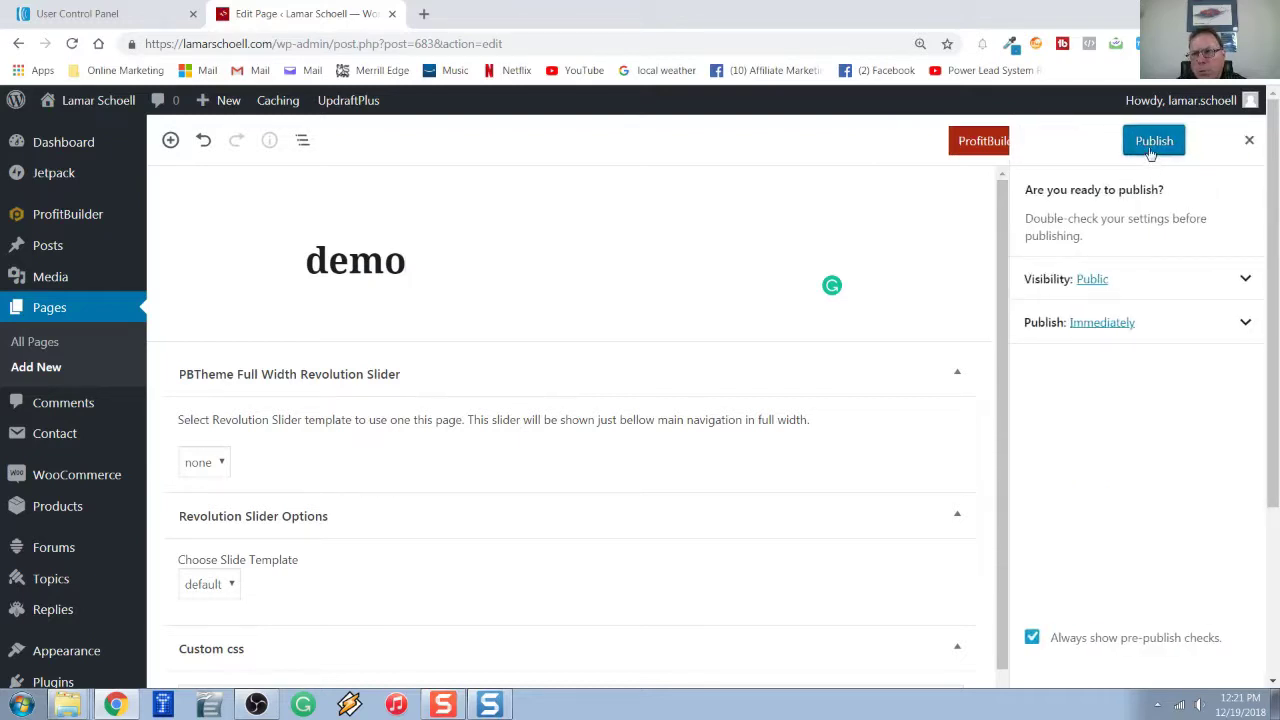
click(1150, 145)
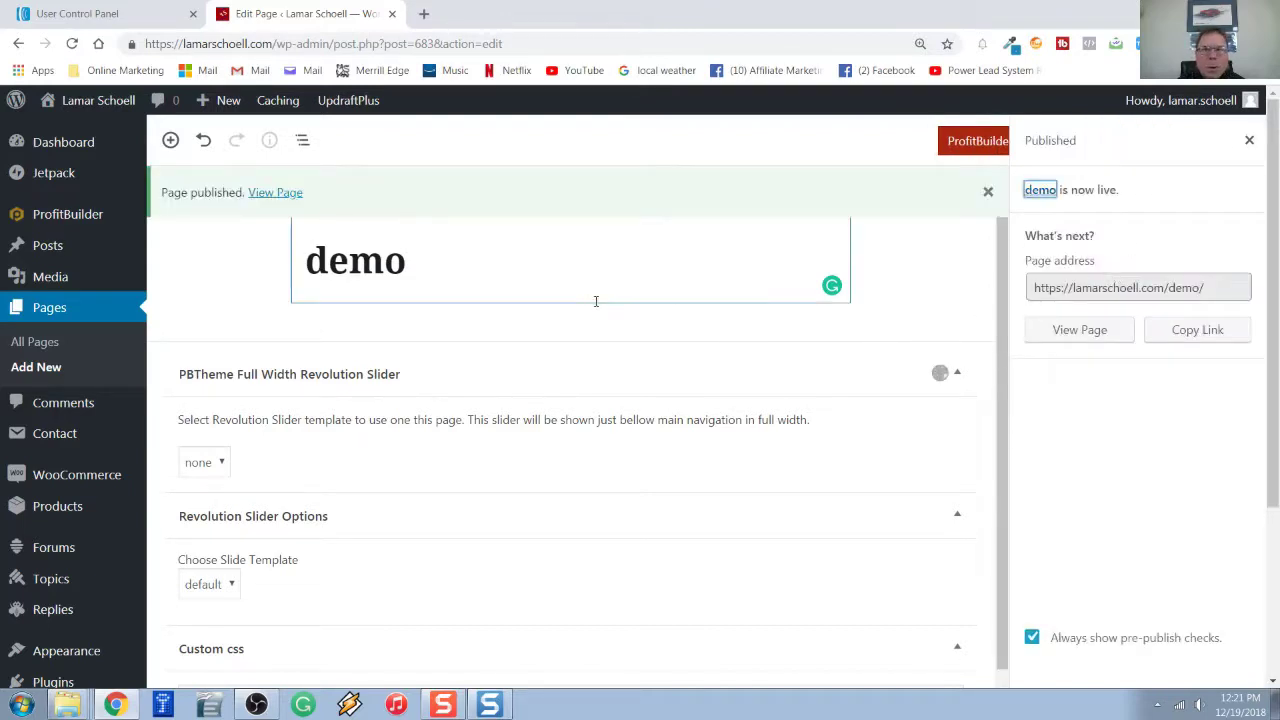
click(975, 150)
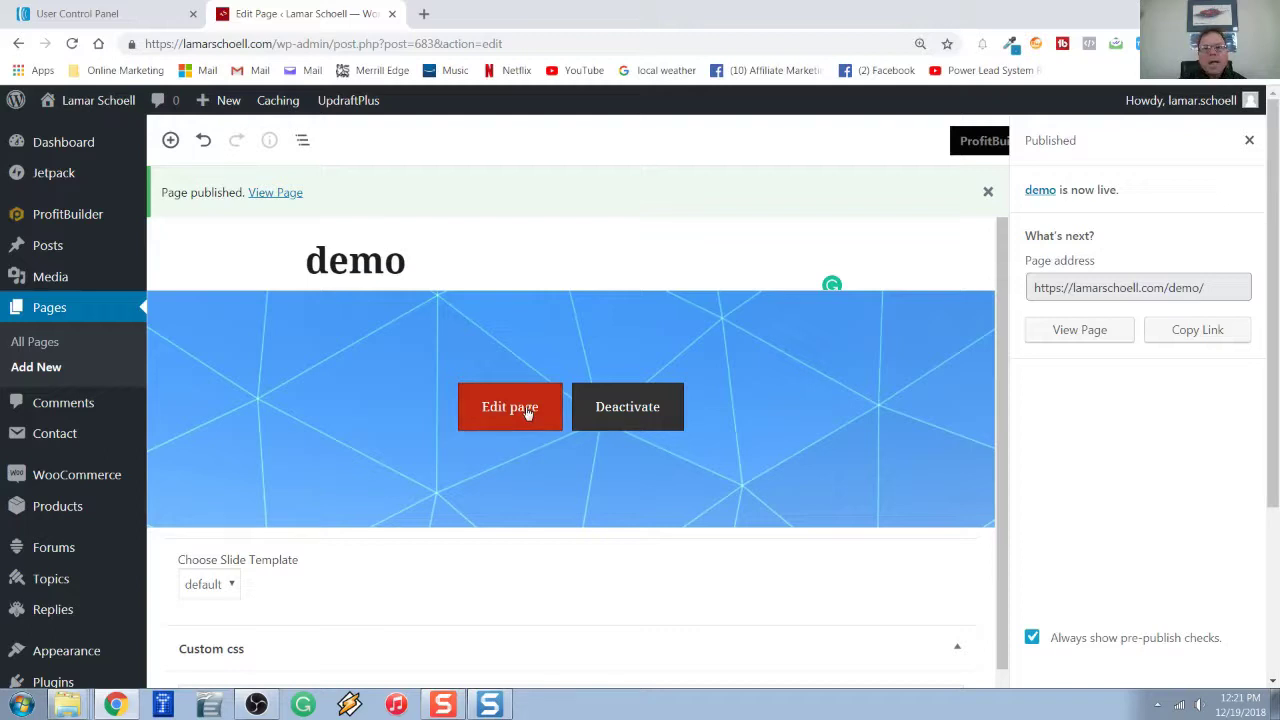
Open the demo page in the ProfitBuilder editor and bring up its template library.
click(528, 413)
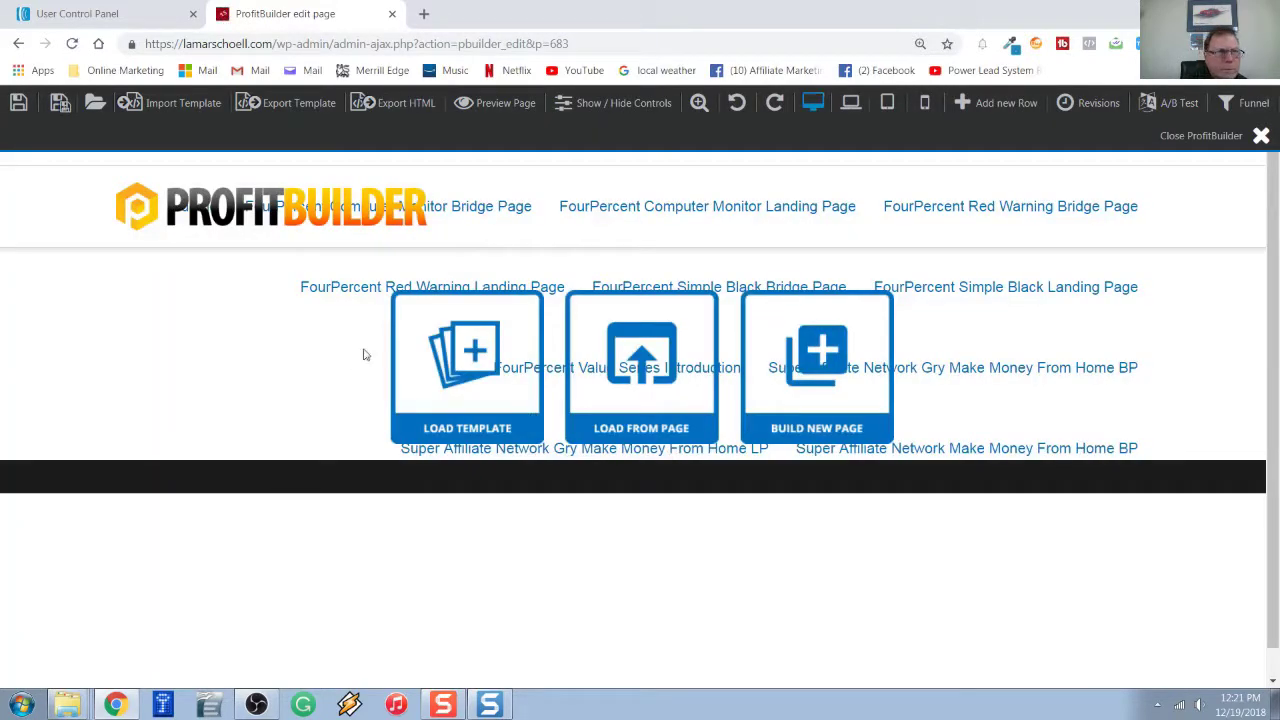
click(93, 108)
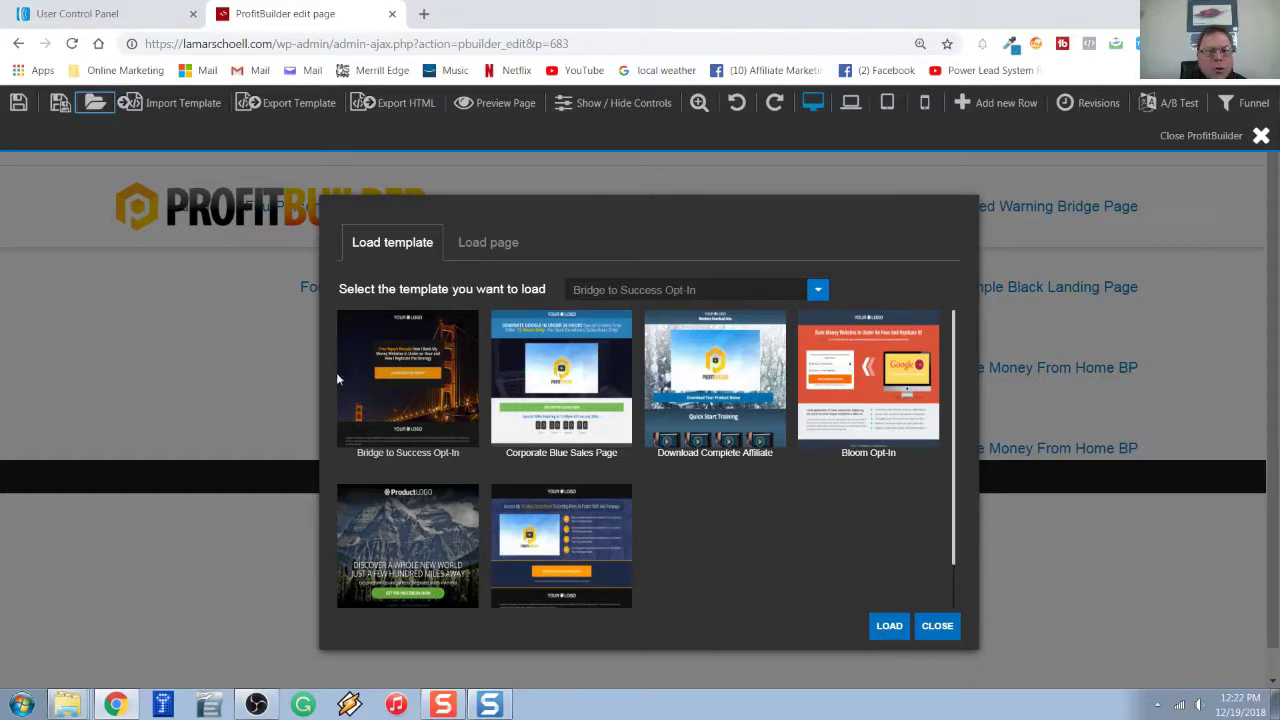
Load the Bridge to Success Opt-In template onto the demo page.
click(431, 414)
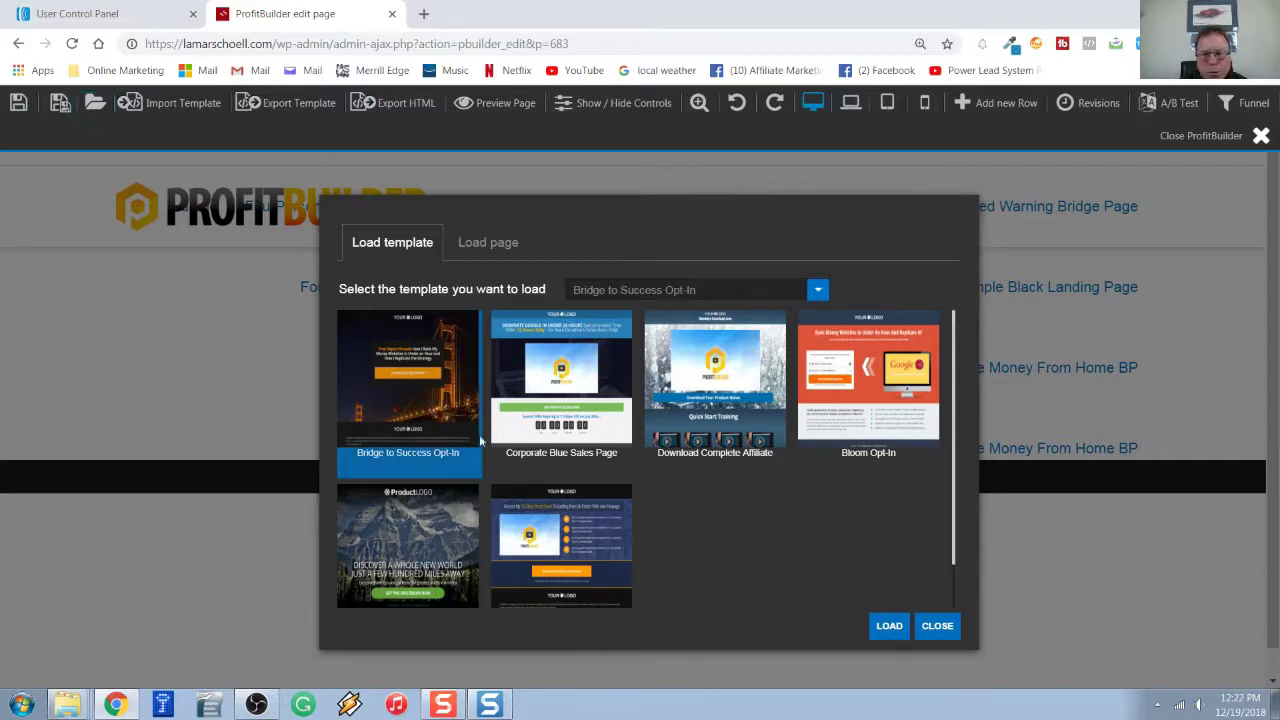
click(884, 628)
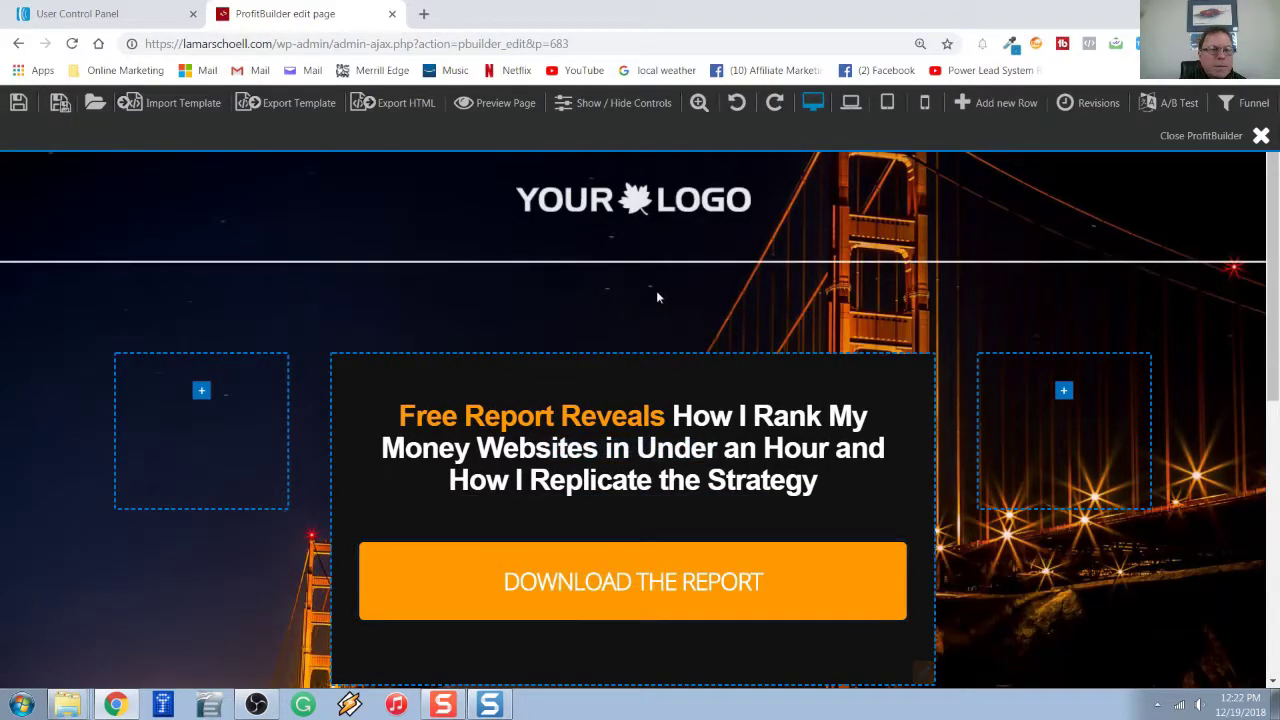
scroll(388, 515, down, 1)
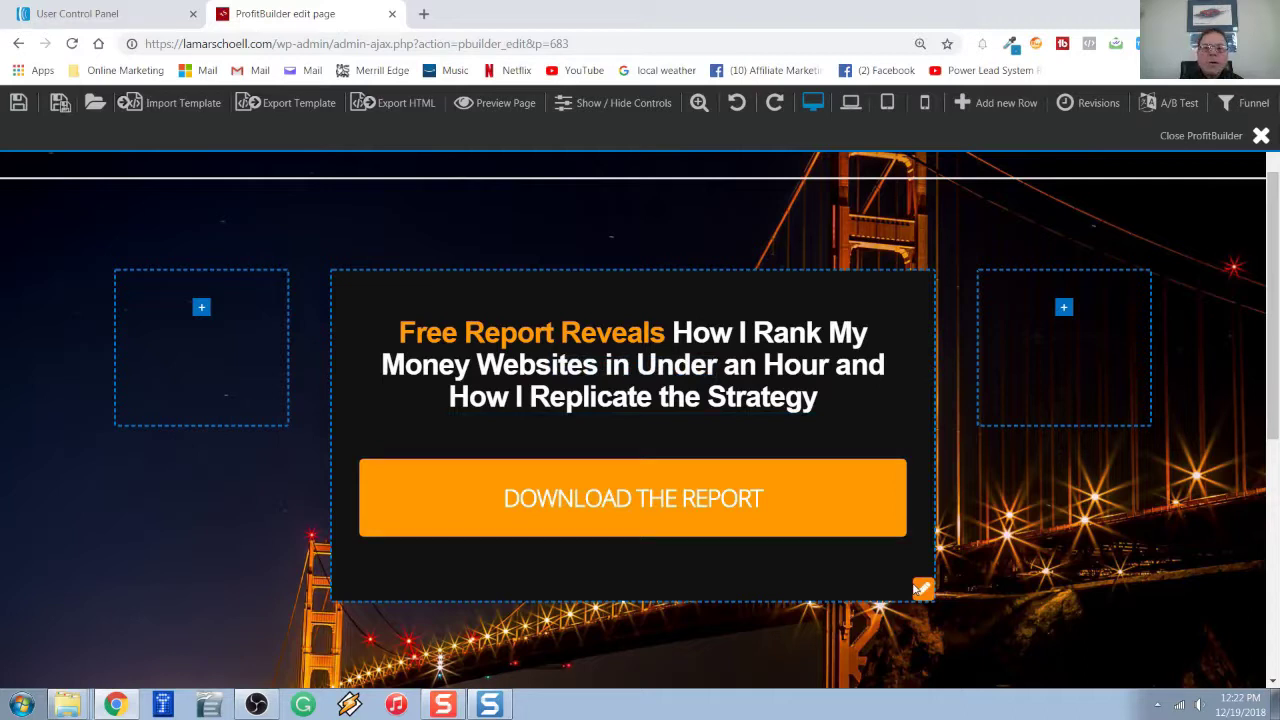
mouse_move(863, 526)
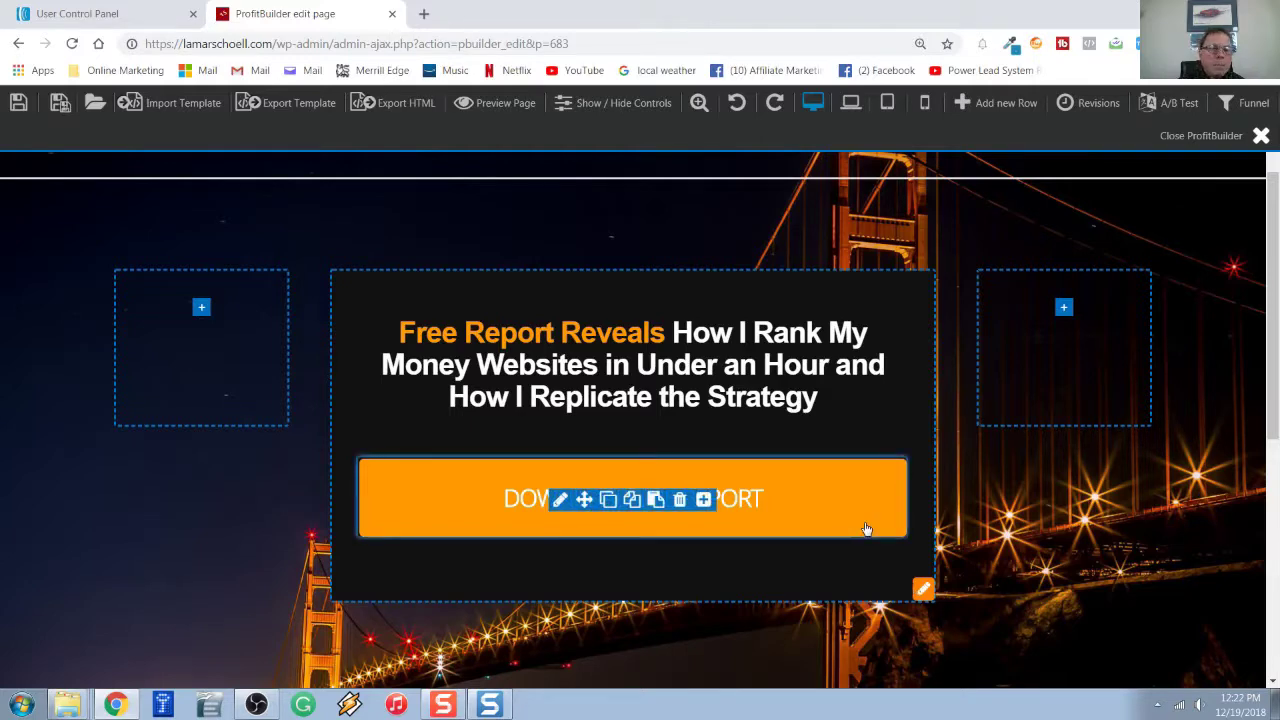
click(867, 529)
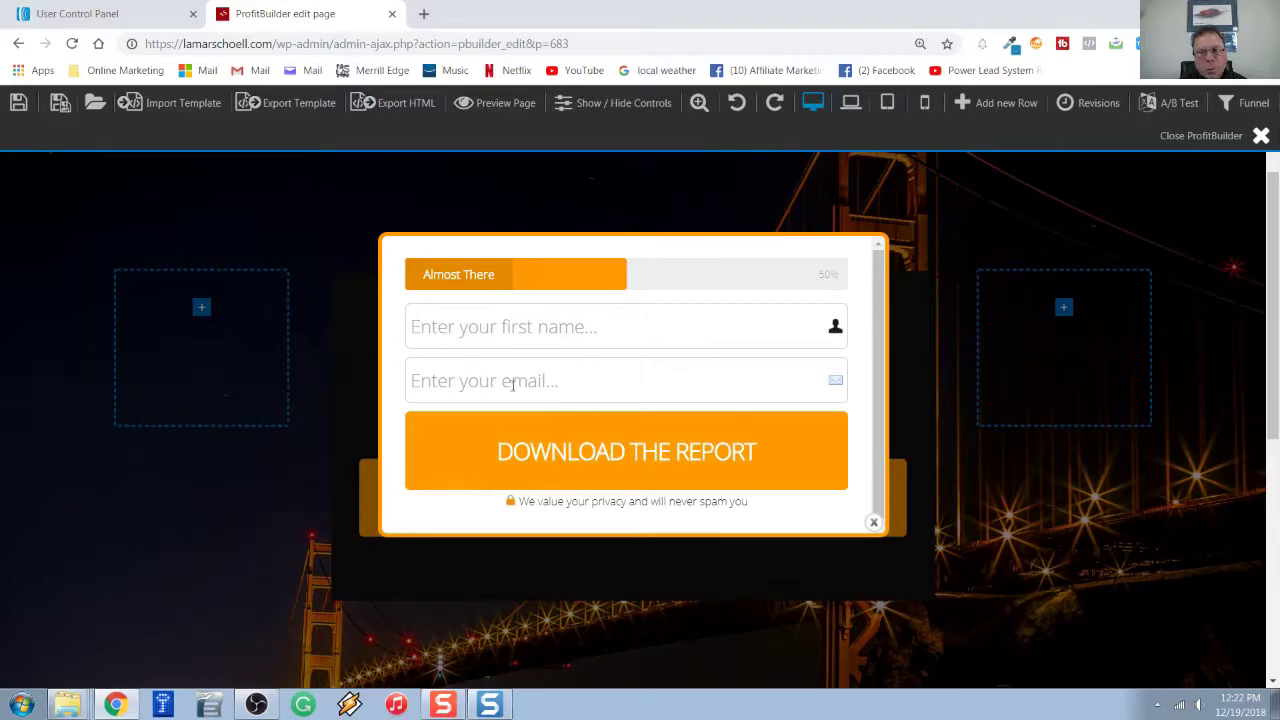
click(873, 524)
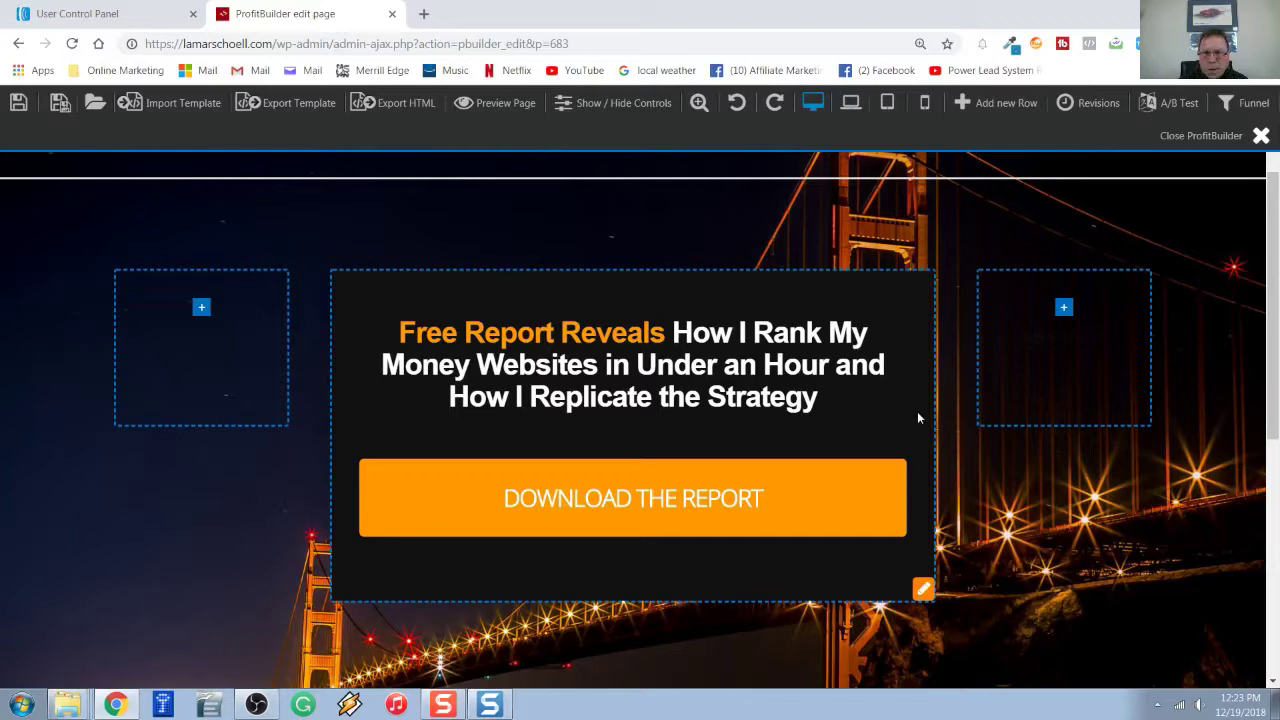
click(893, 530)
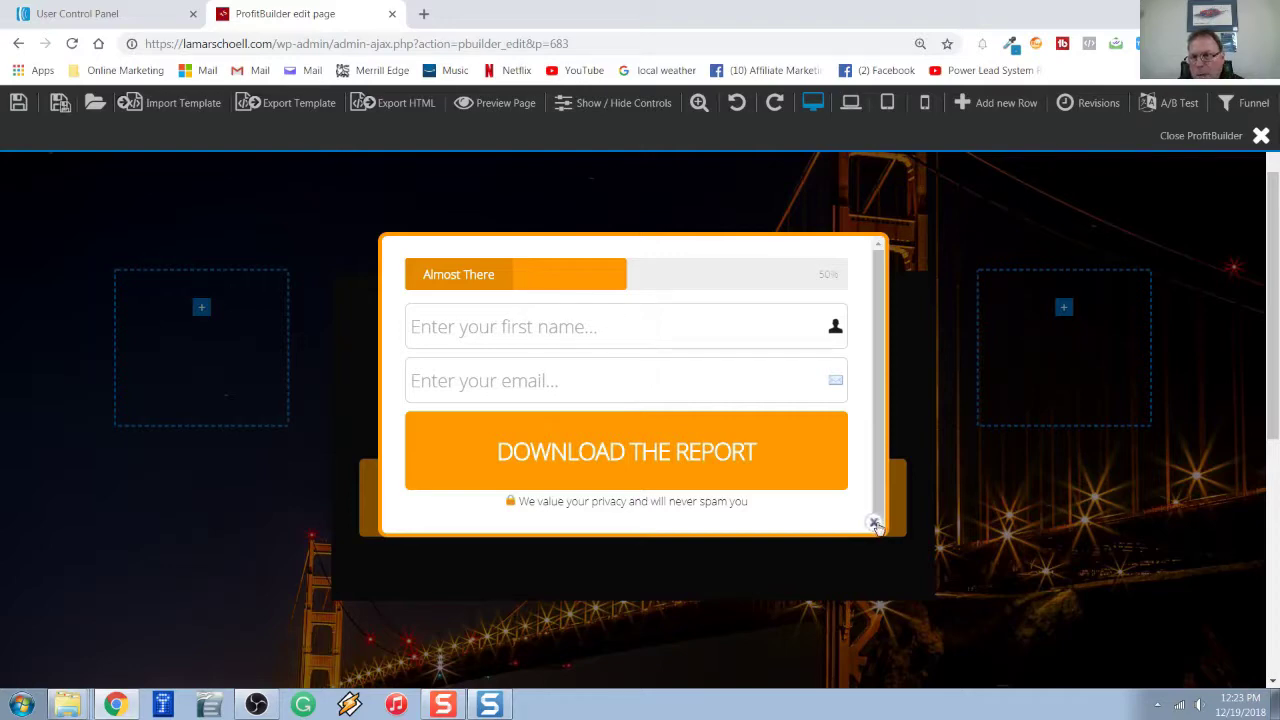
click(874, 524)
mouse_move(722, 520)
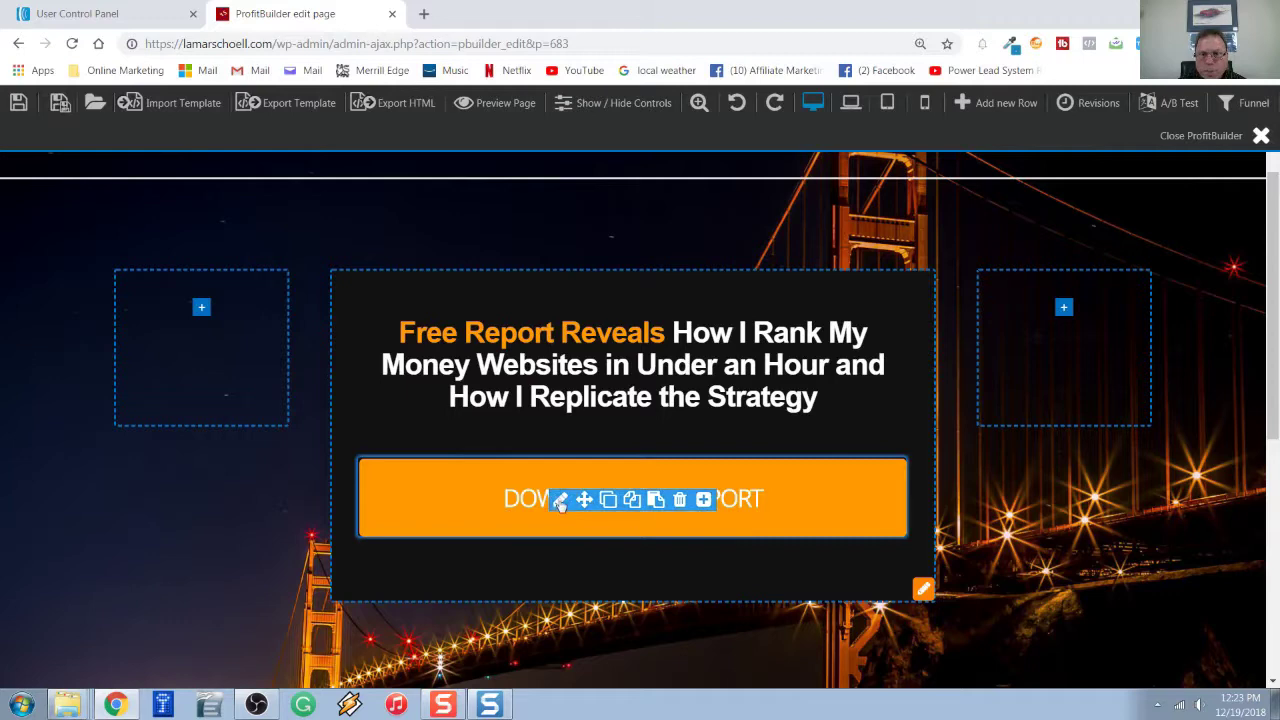
Open the Download button's Form HTML2 settings showing the empty Form Code box.
click(561, 502)
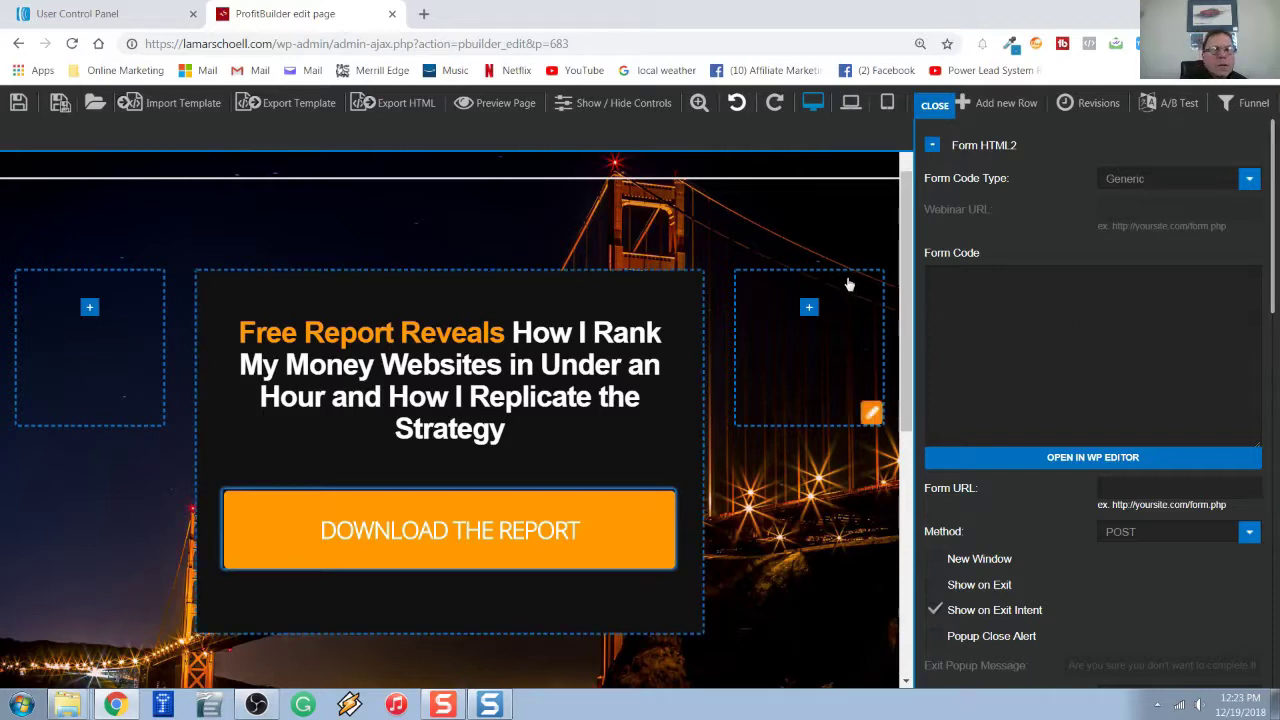
In AWeber, keep SOAP Series for FPG as the current list and view its Sign Up Forms.
click(126, 14)
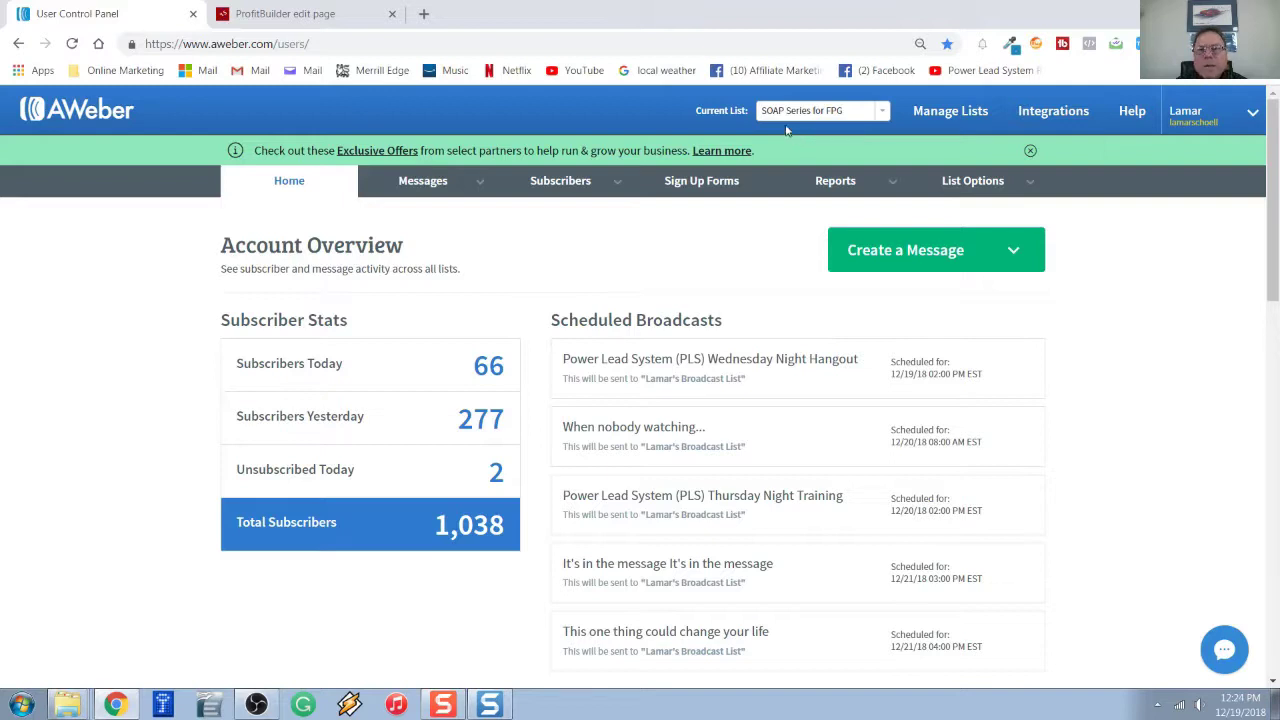
click(884, 113)
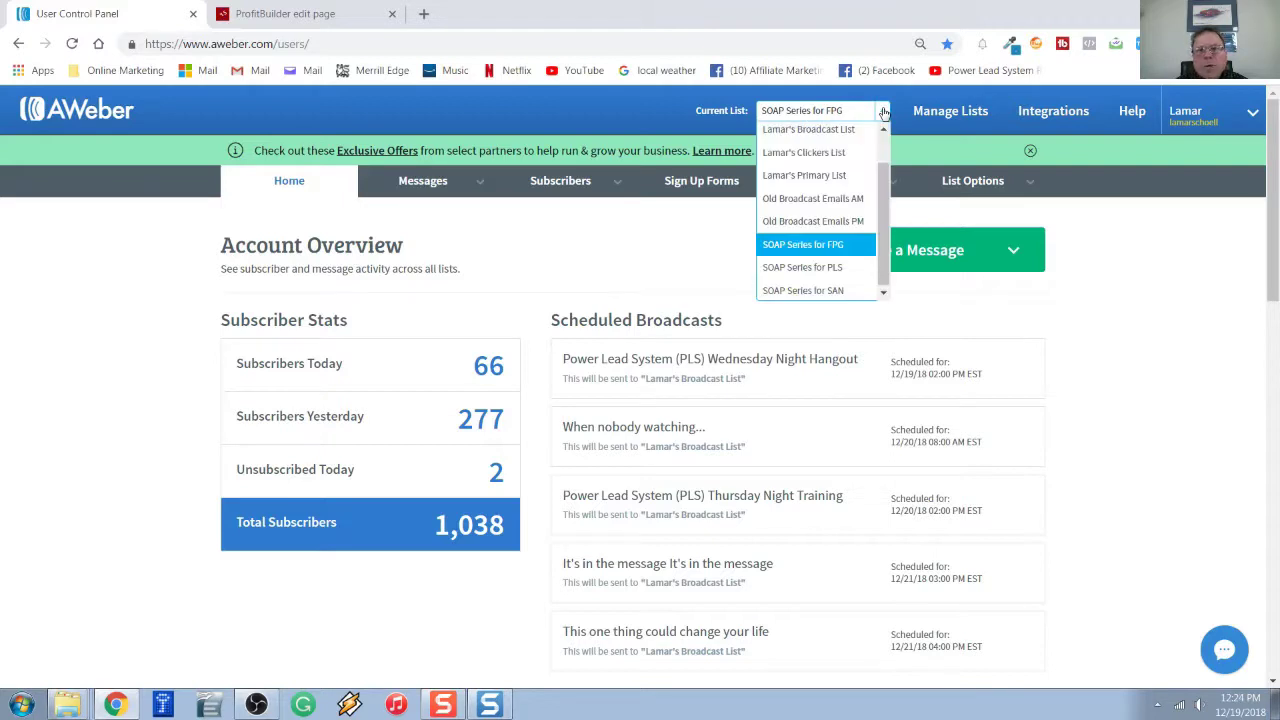
click(884, 113)
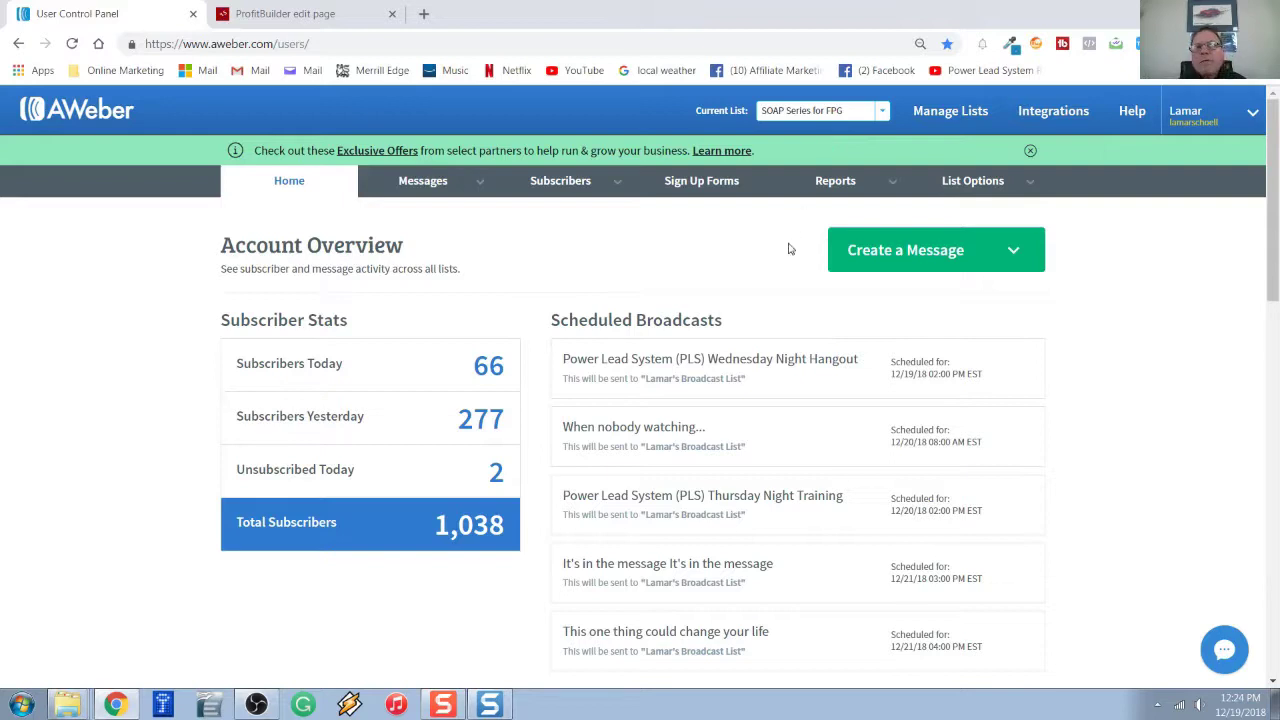
click(703, 194)
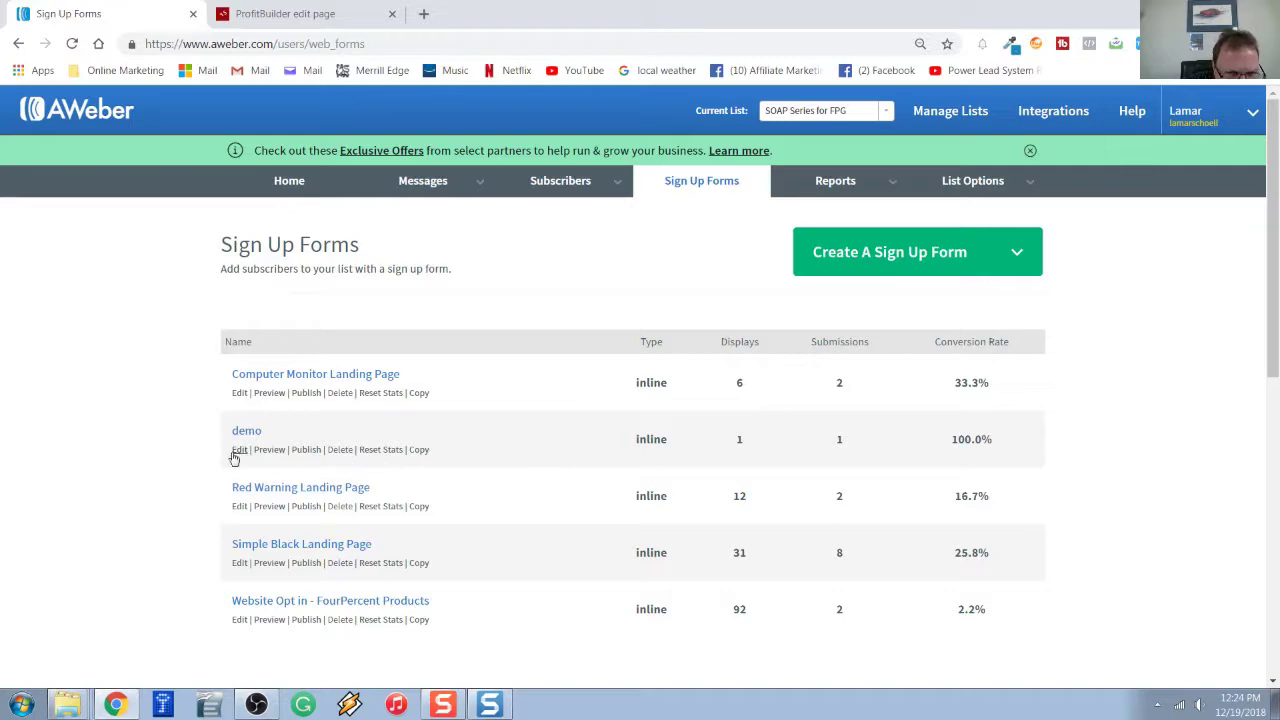
Delete the old demo sign-up form, leaving four inline forms.
click(340, 452)
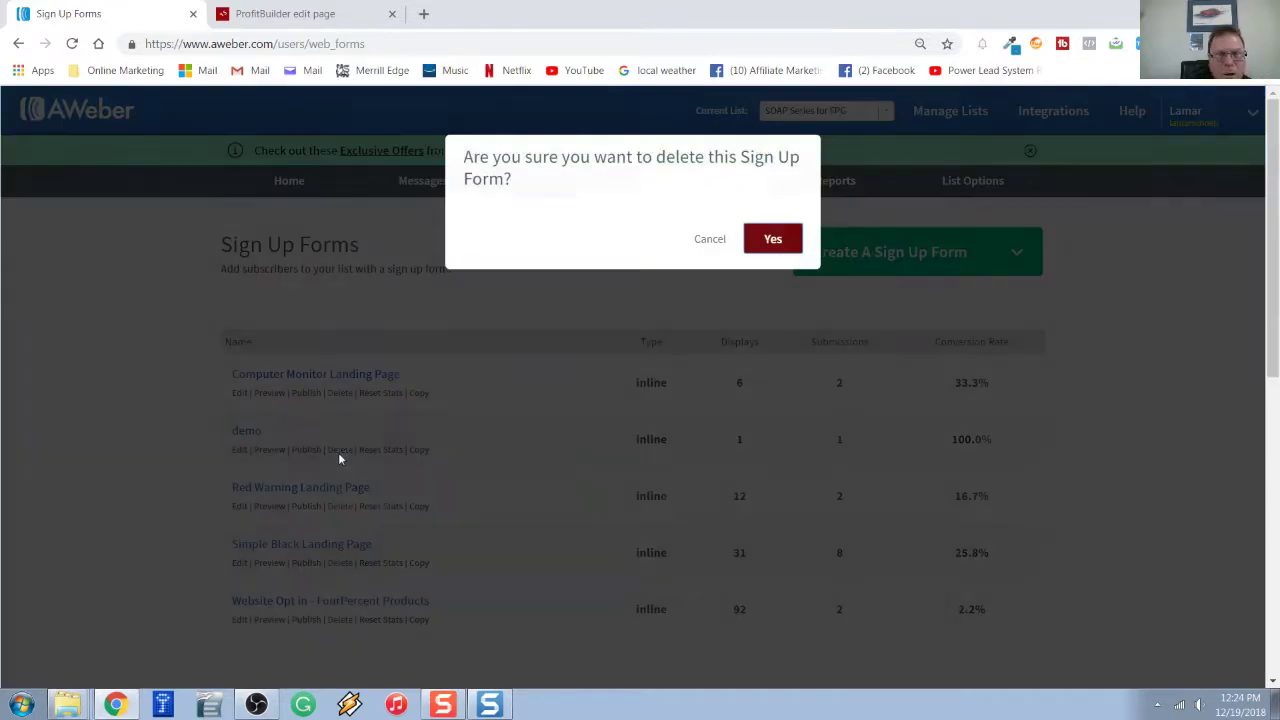
click(768, 240)
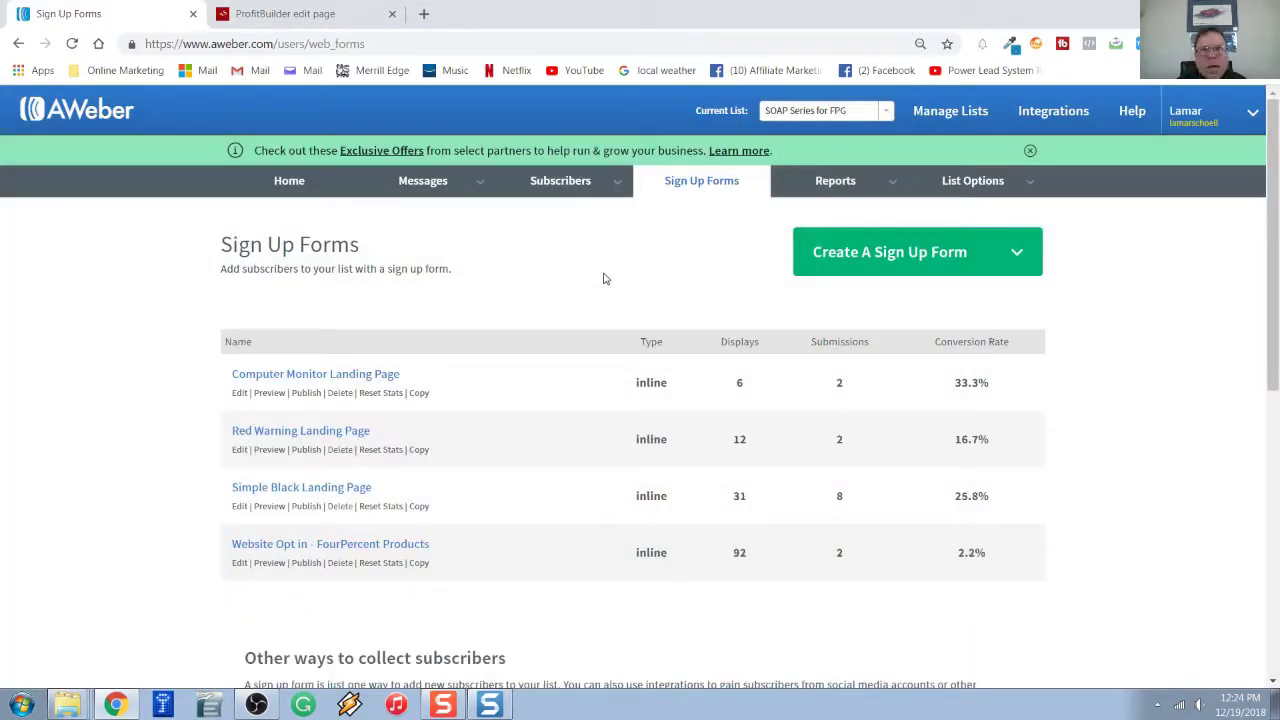
click(878, 272)
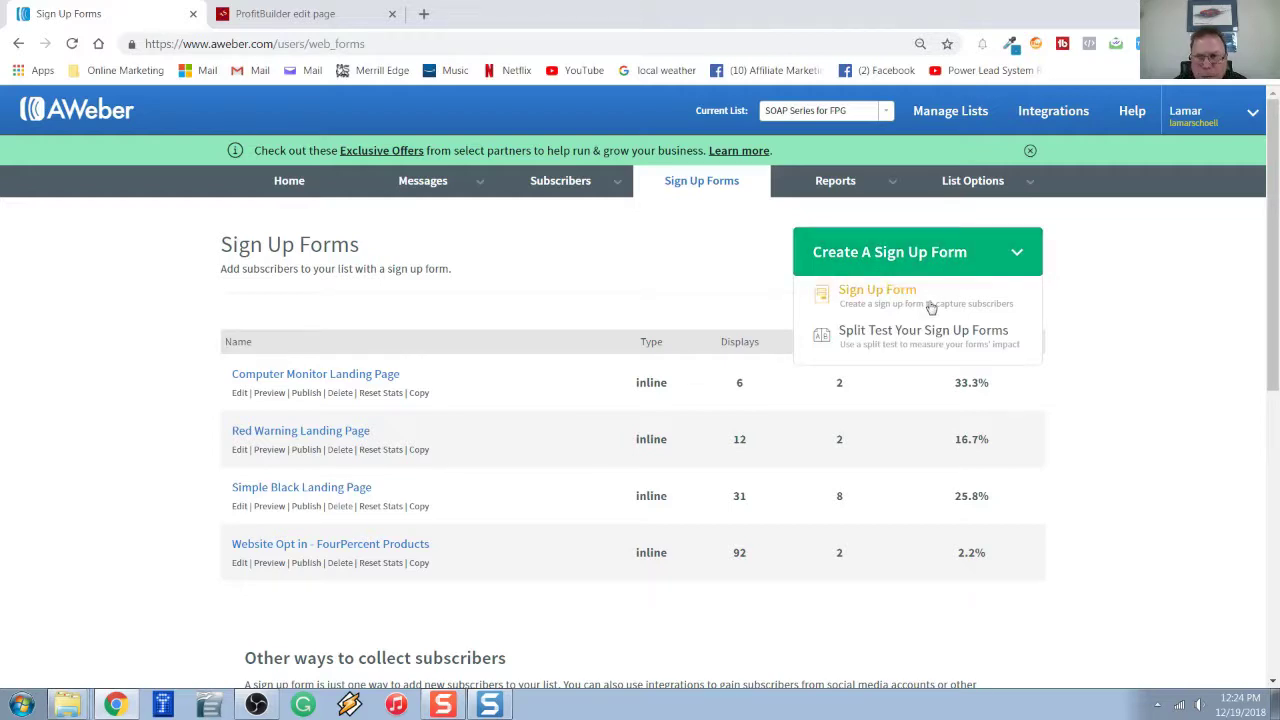
Build a new inline sign-up form with only an Email field and save it.
click(910, 295)
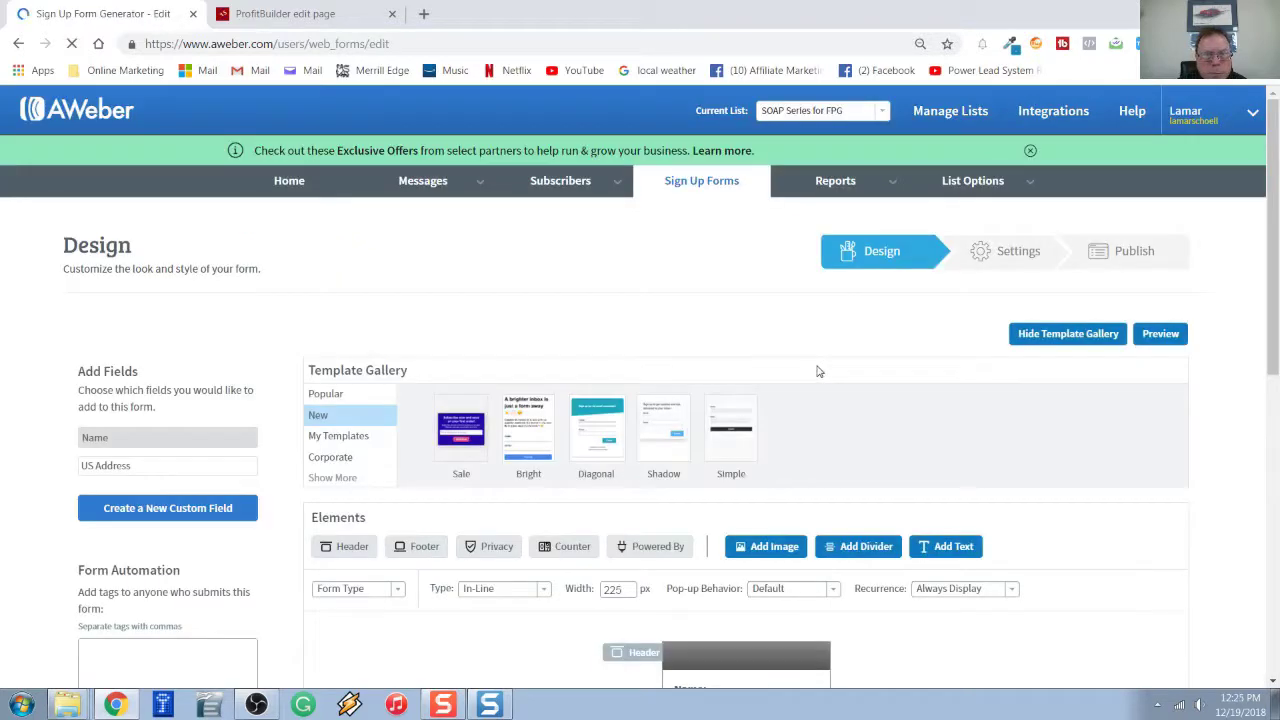
scroll(815, 370, down, 1)
scroll(327, 346, down, 1)
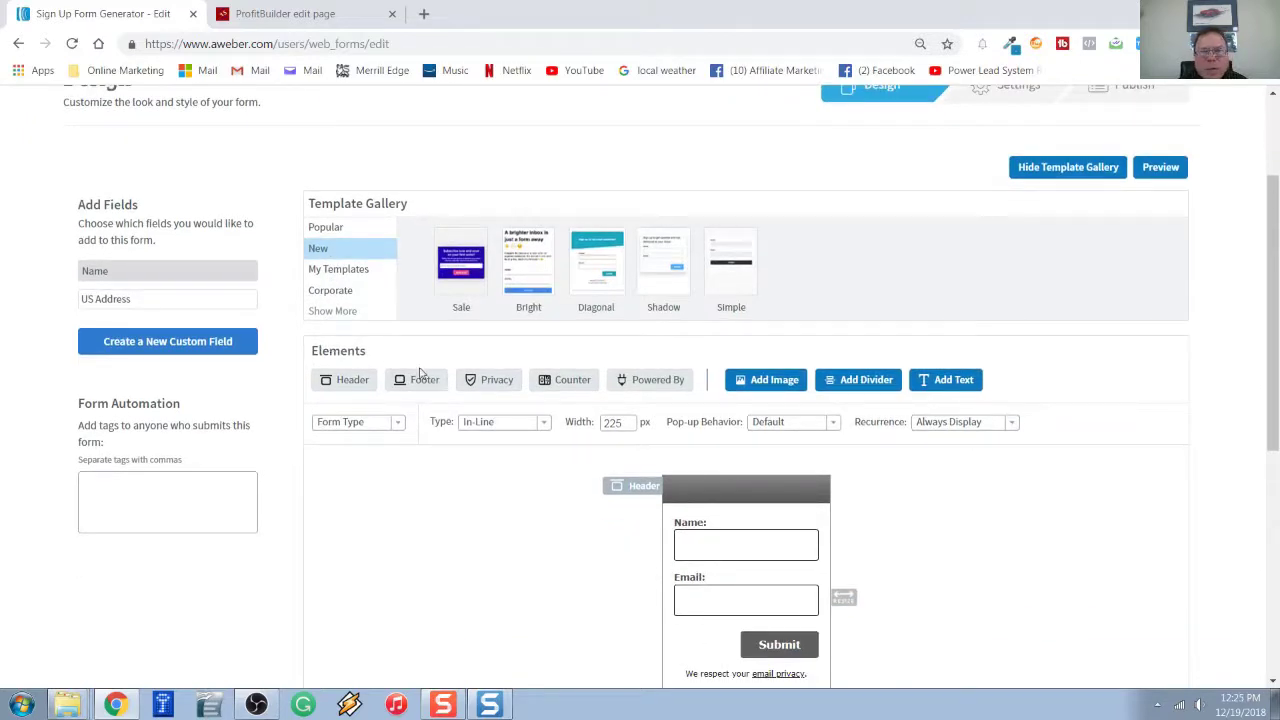
scroll(700, 312, down, 3)
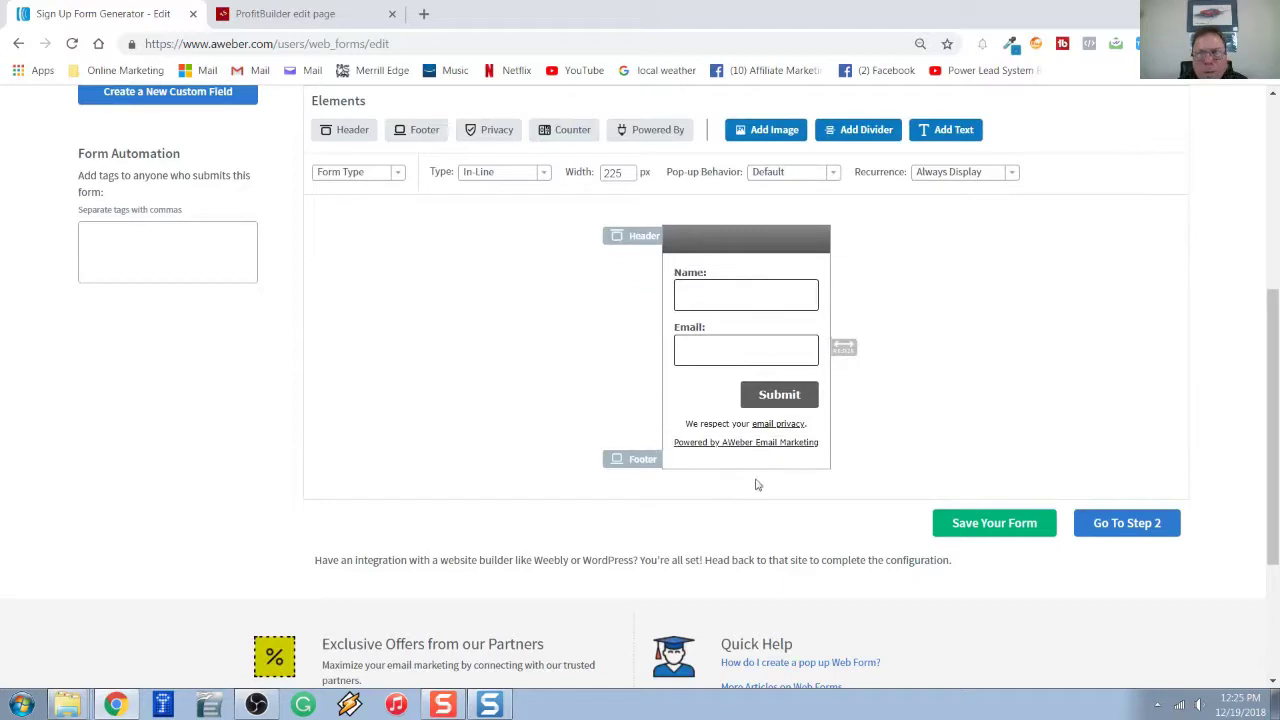
mouse_move(780, 305)
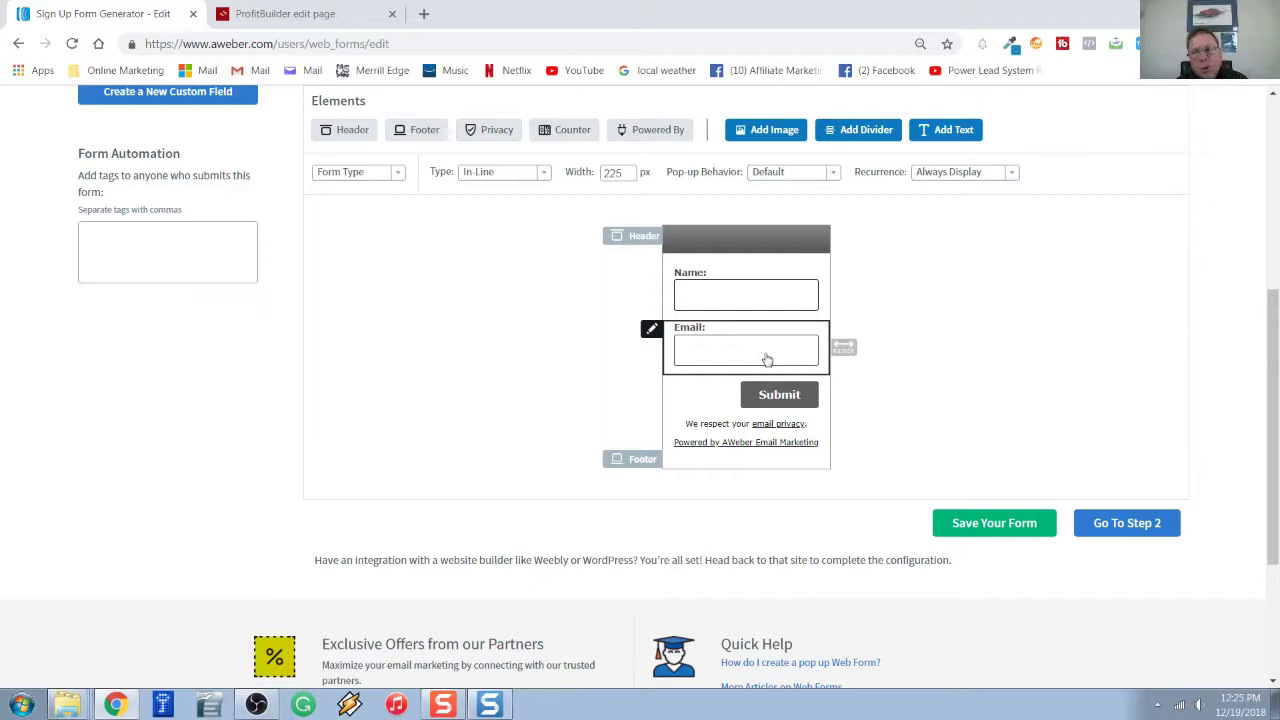
mouse_move(809, 323)
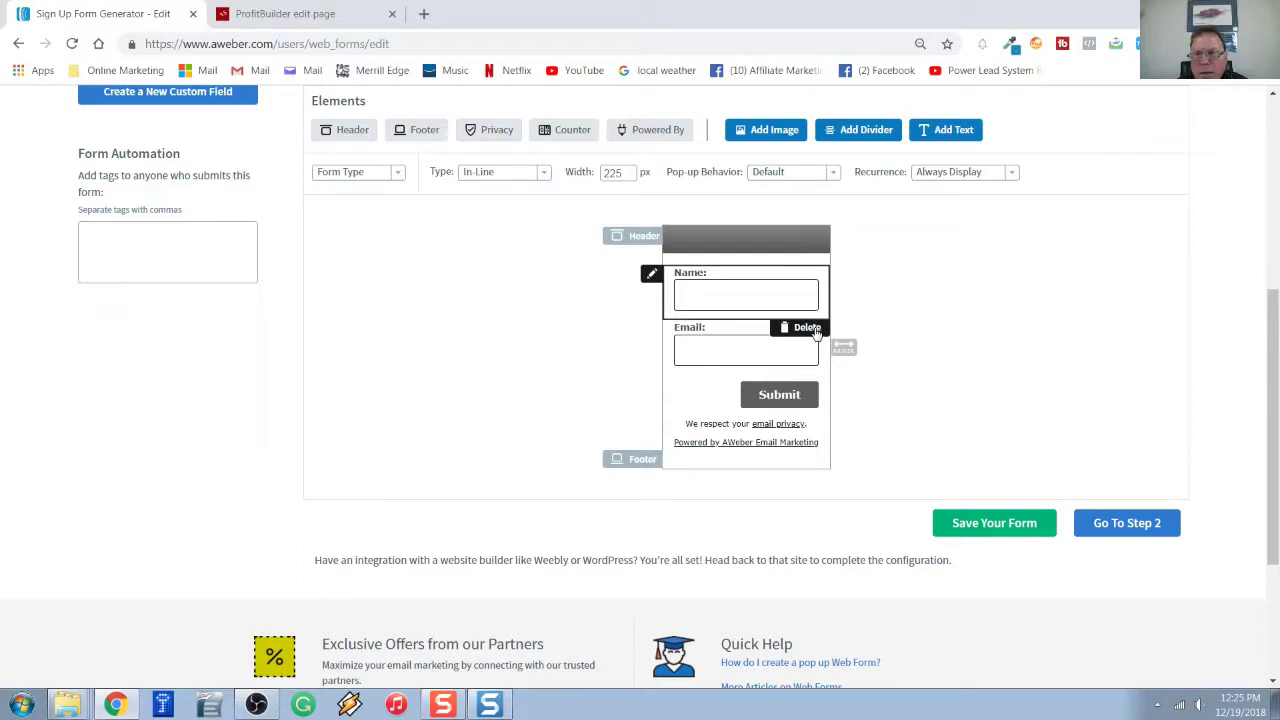
click(807, 328)
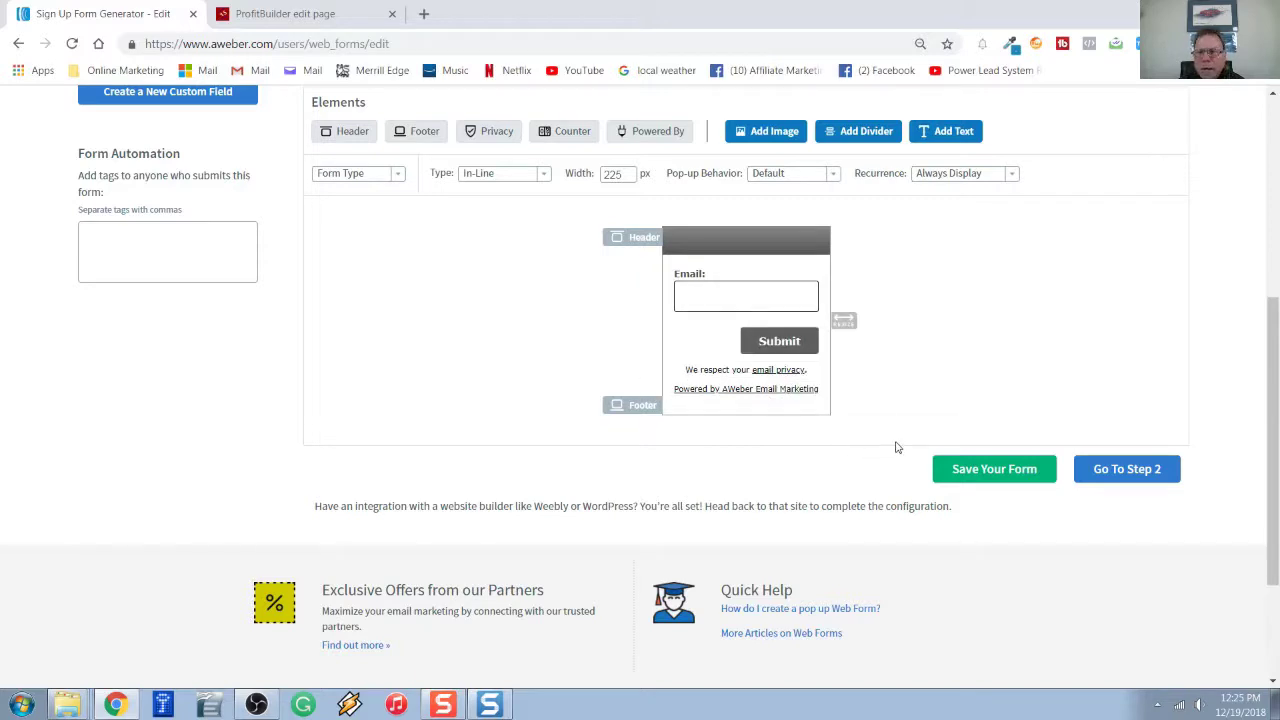
click(978, 482)
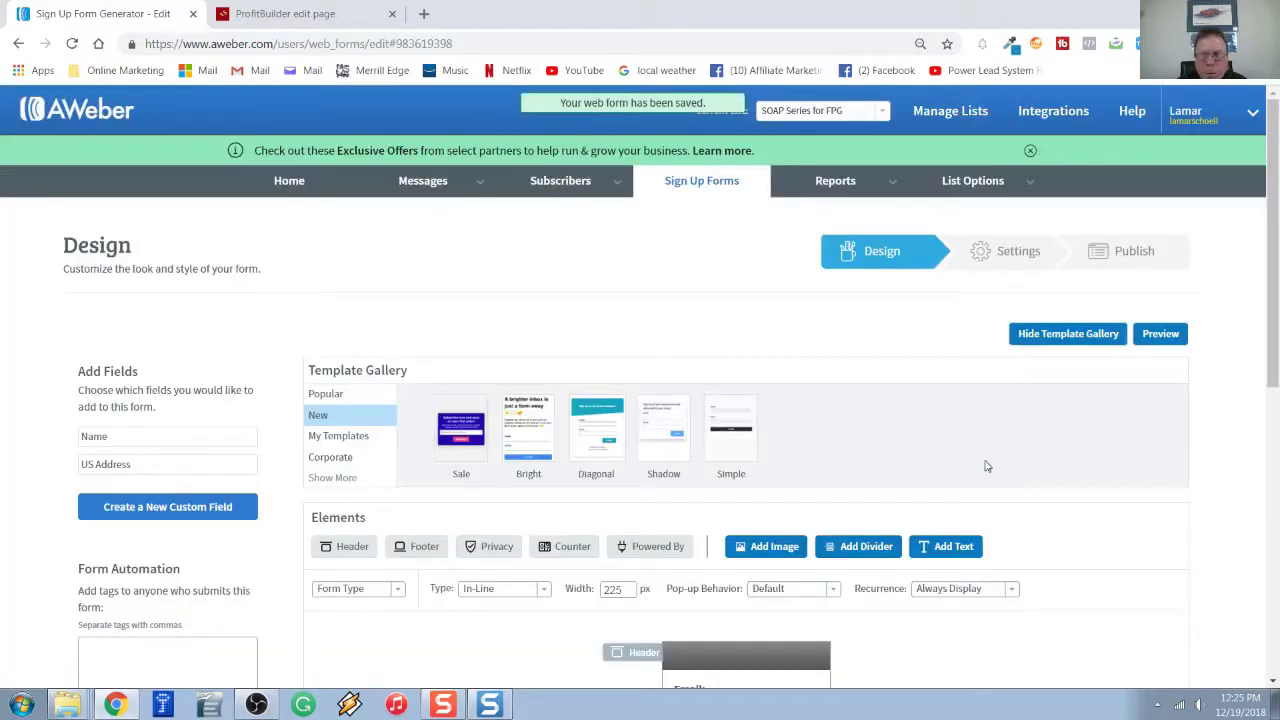
Rename the web form to 'demo', save it, and continue to the Publish step.
scroll(985, 468, down, 10)
click(1131, 479)
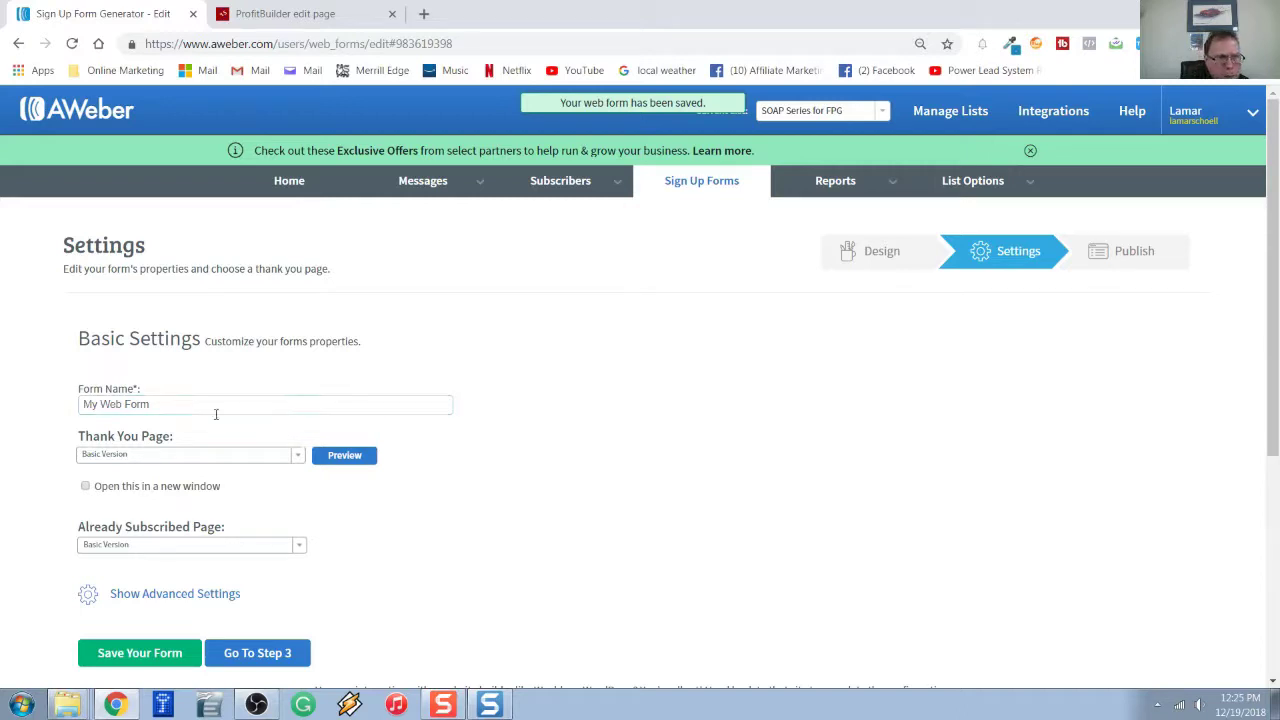
scroll(208, 380, down, 2)
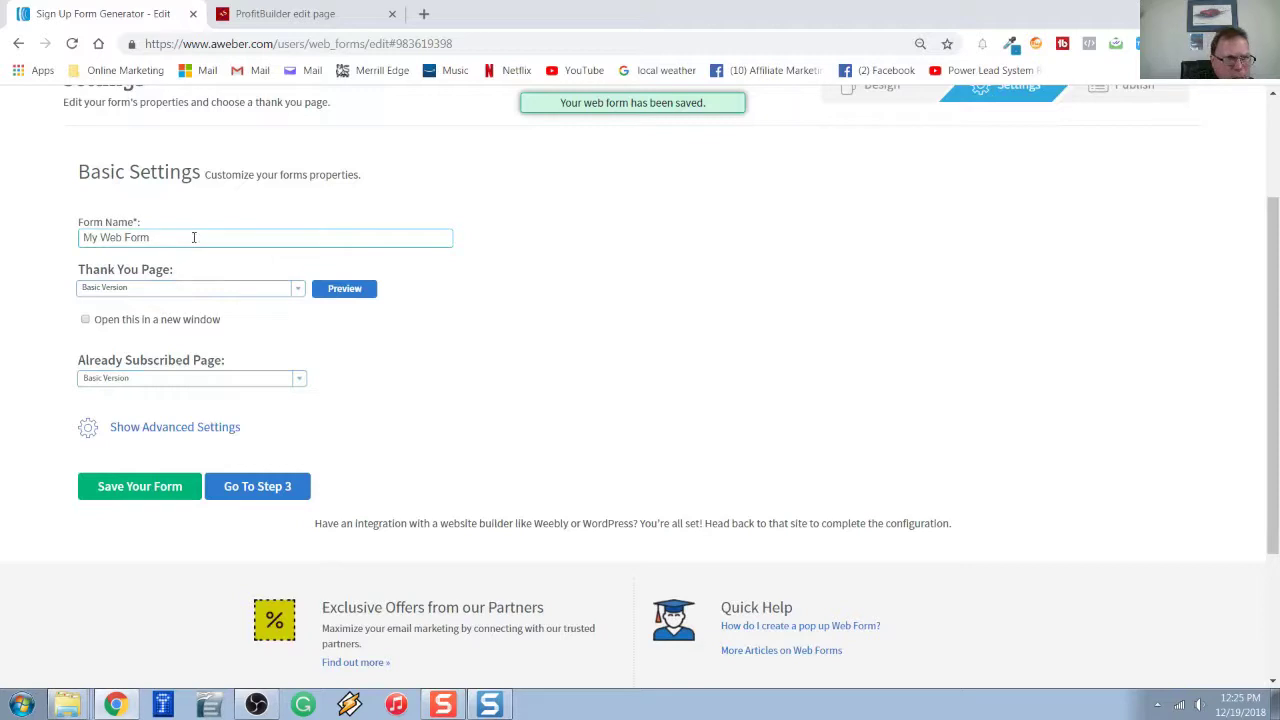
drag(194, 237, 57, 234)
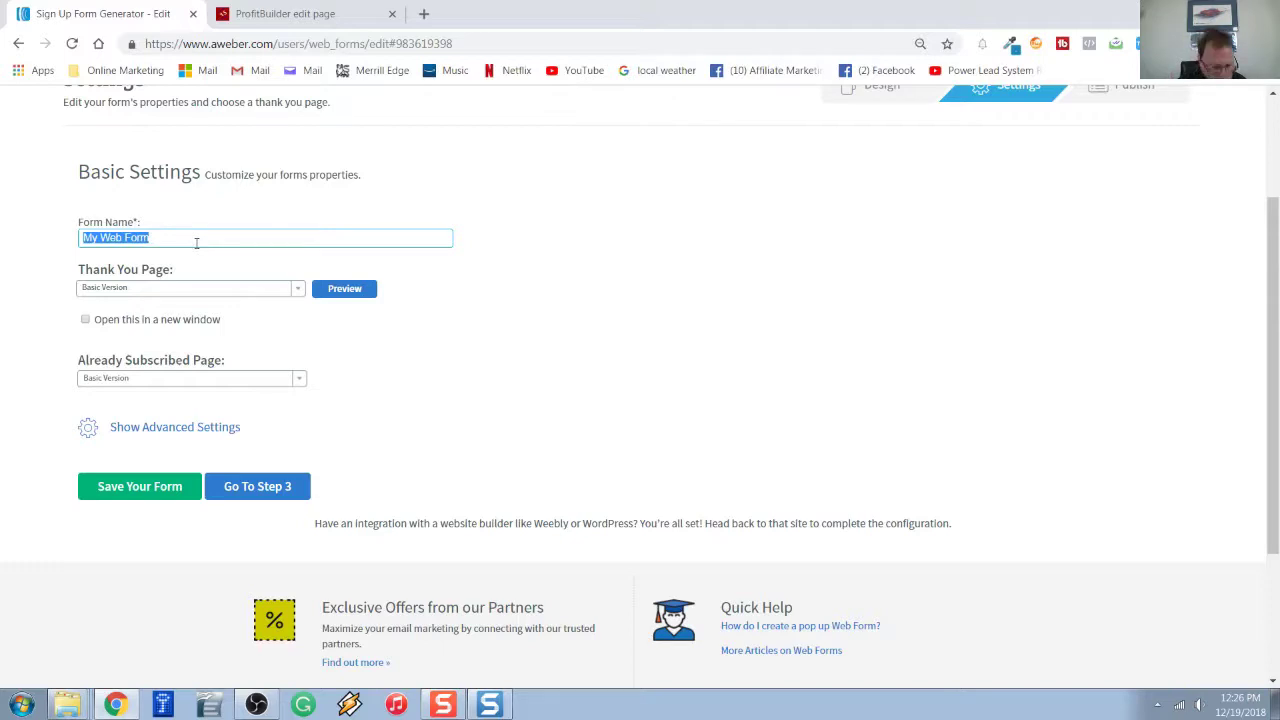
text(demo)
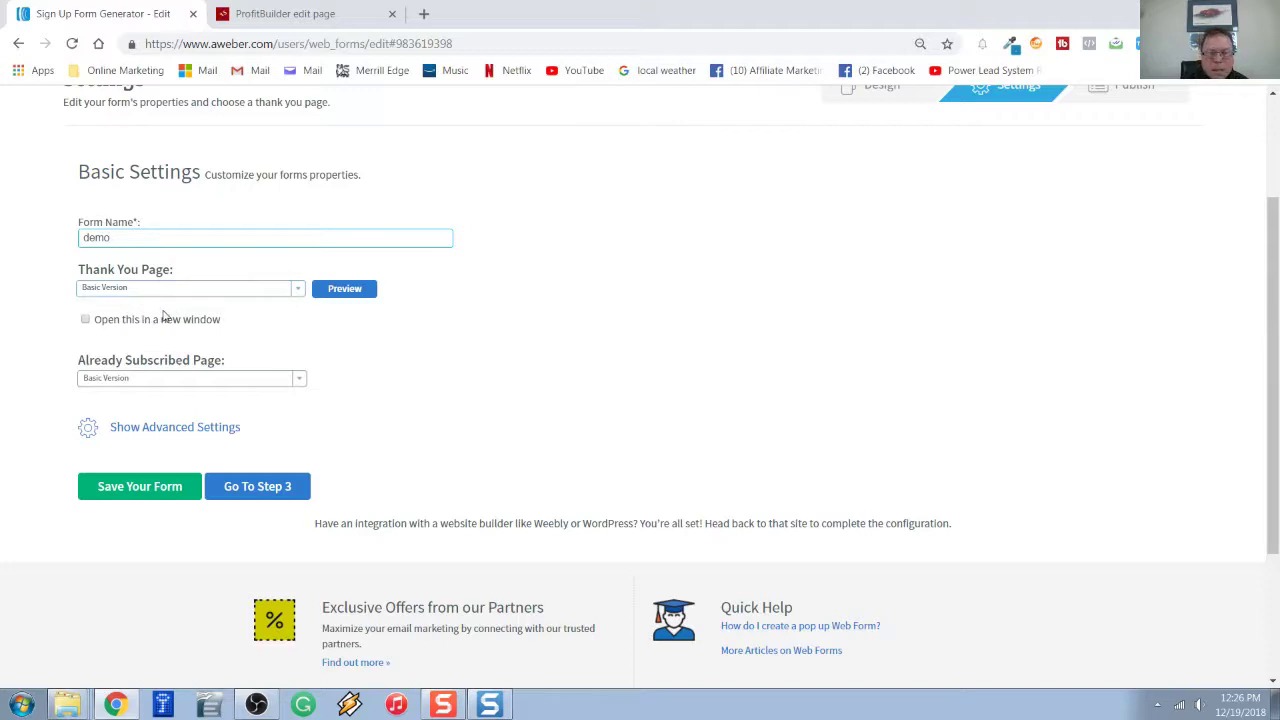
click(145, 490)
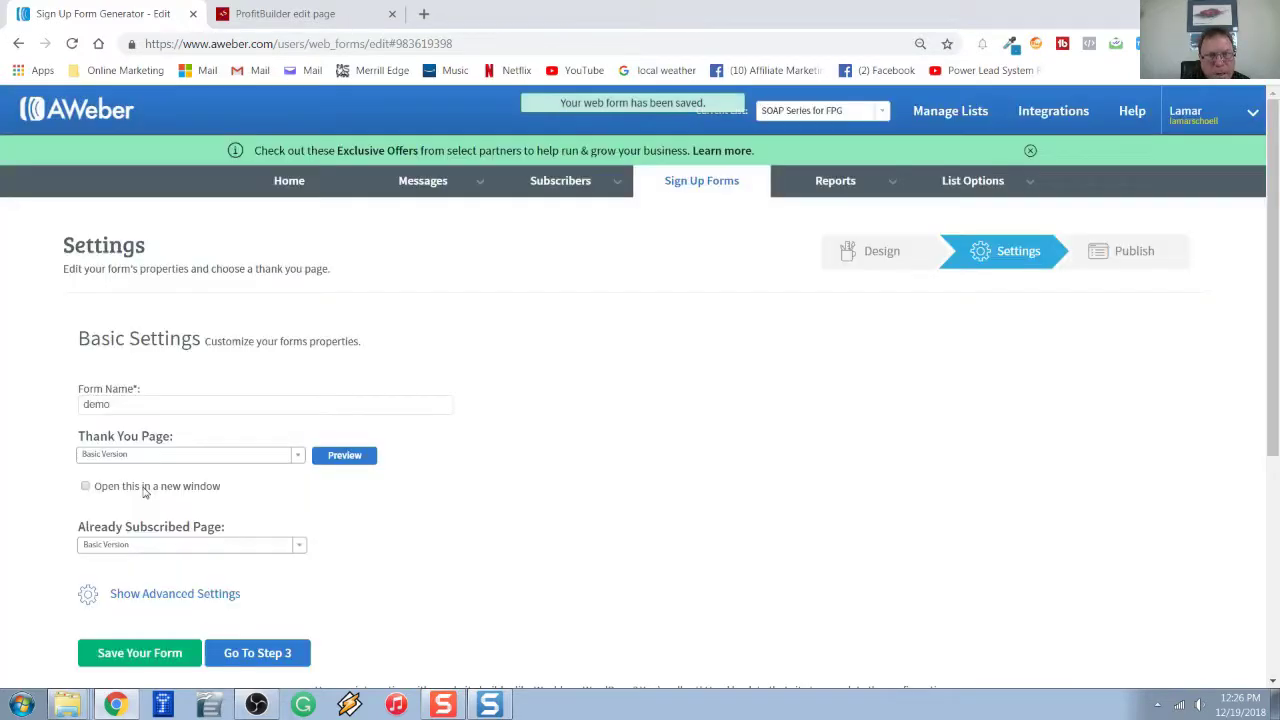
scroll(175, 450, down, 2)
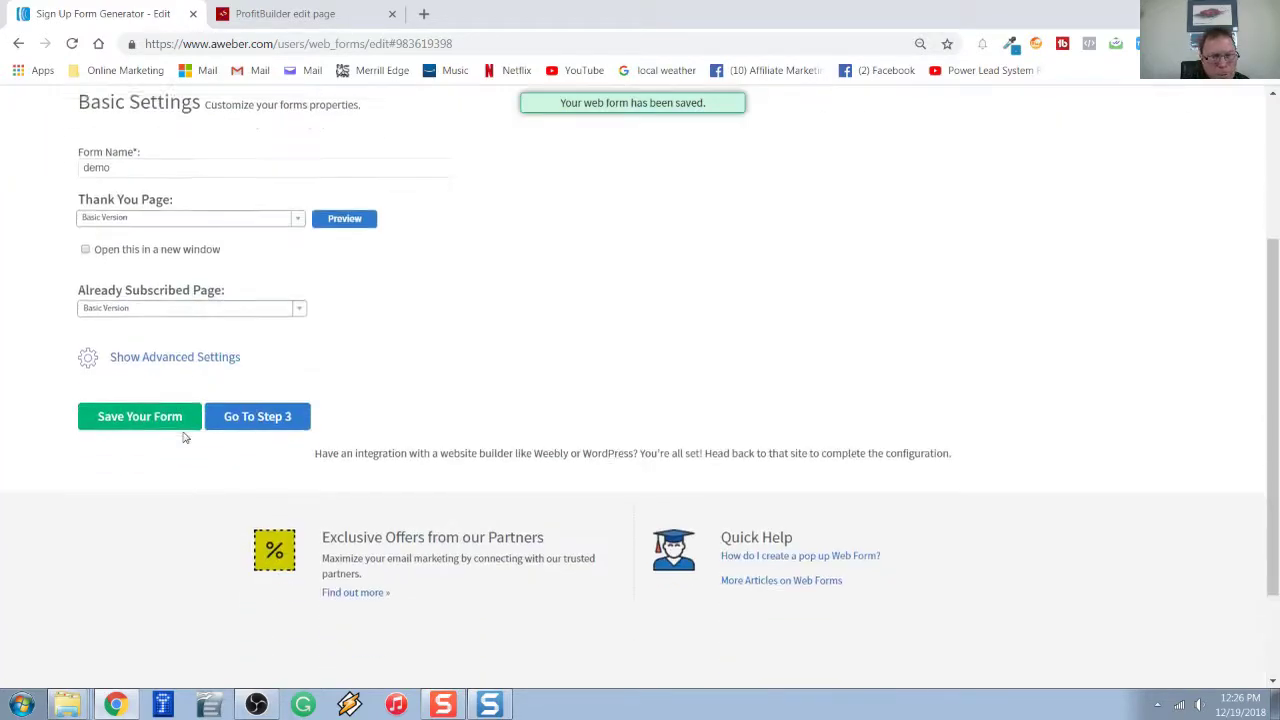
click(265, 408)
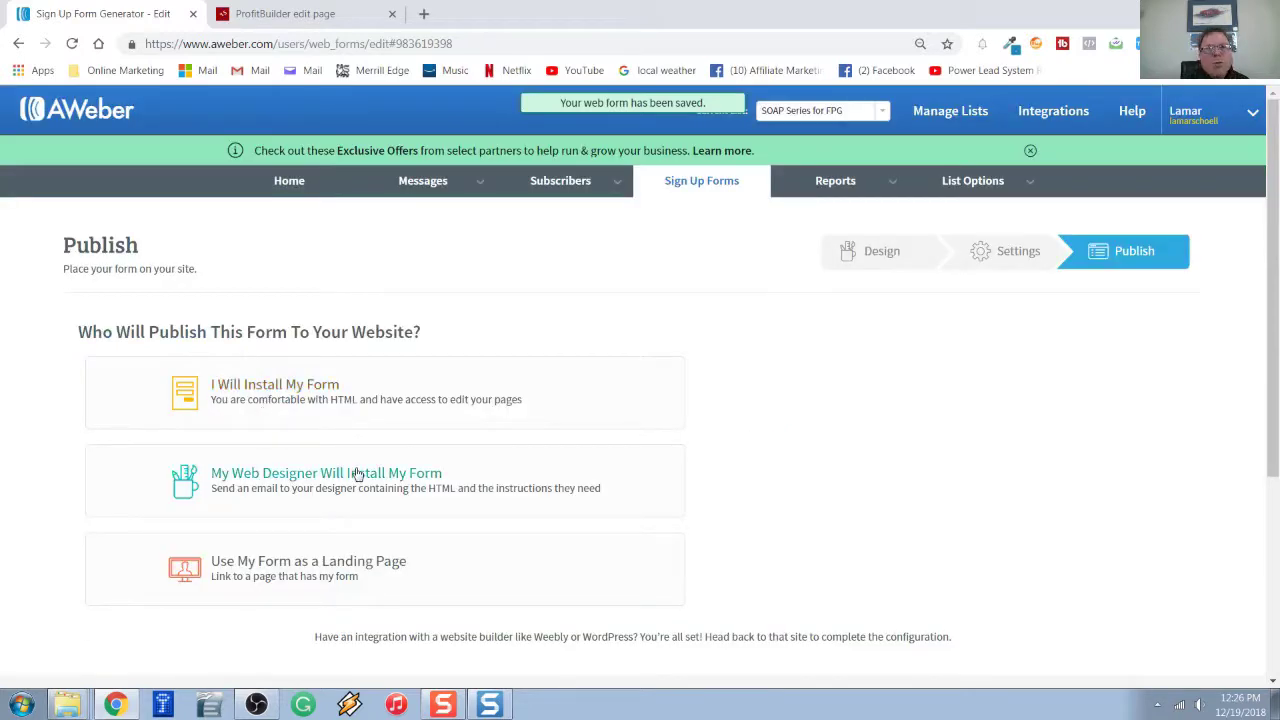
Choose the 'I Will Install My Form' option and show the Raw HTML Version code.
scroll(357, 475, down, 1)
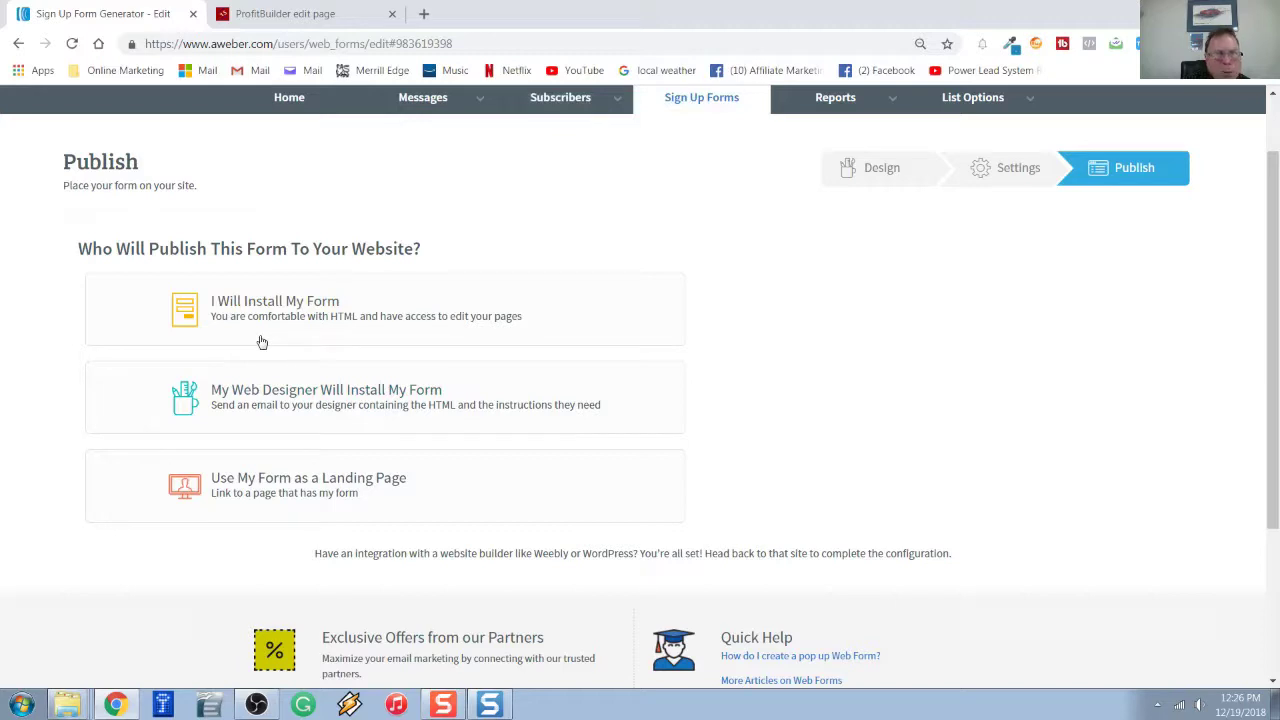
click(270, 303)
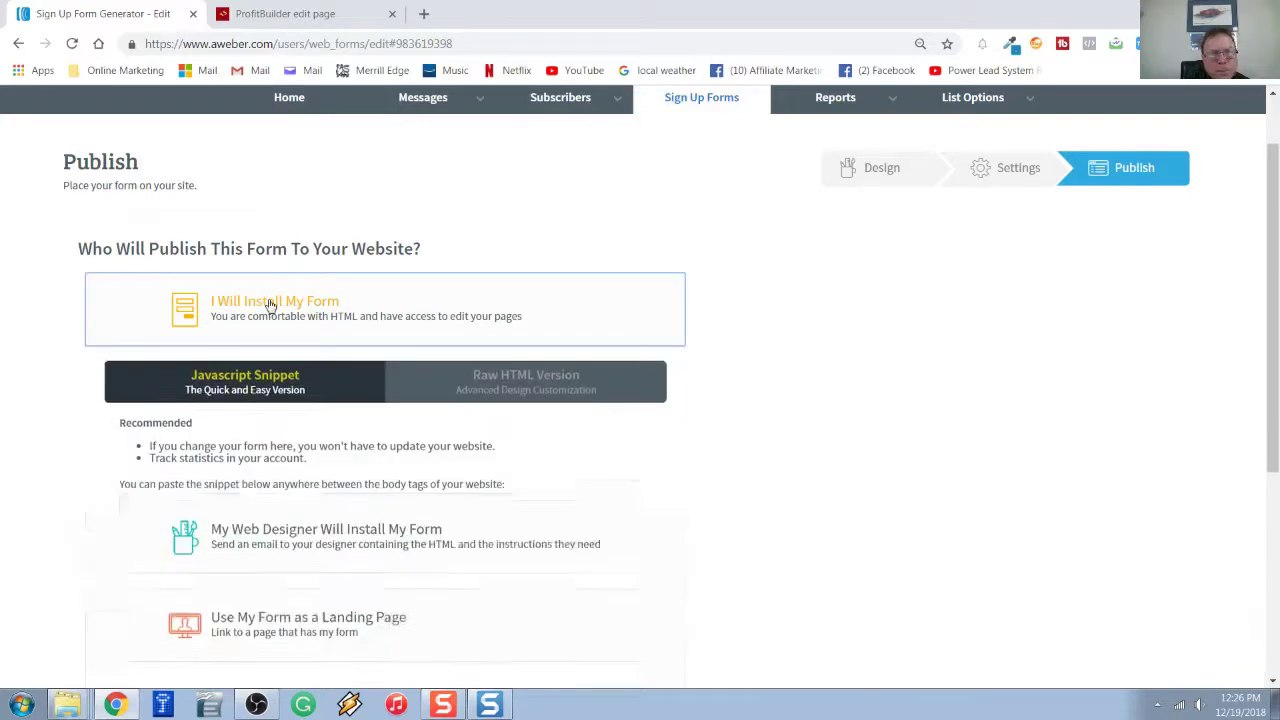
scroll(321, 386, down, 1)
scroll(321, 386, down, 1)
scroll(321, 386, down, 2)
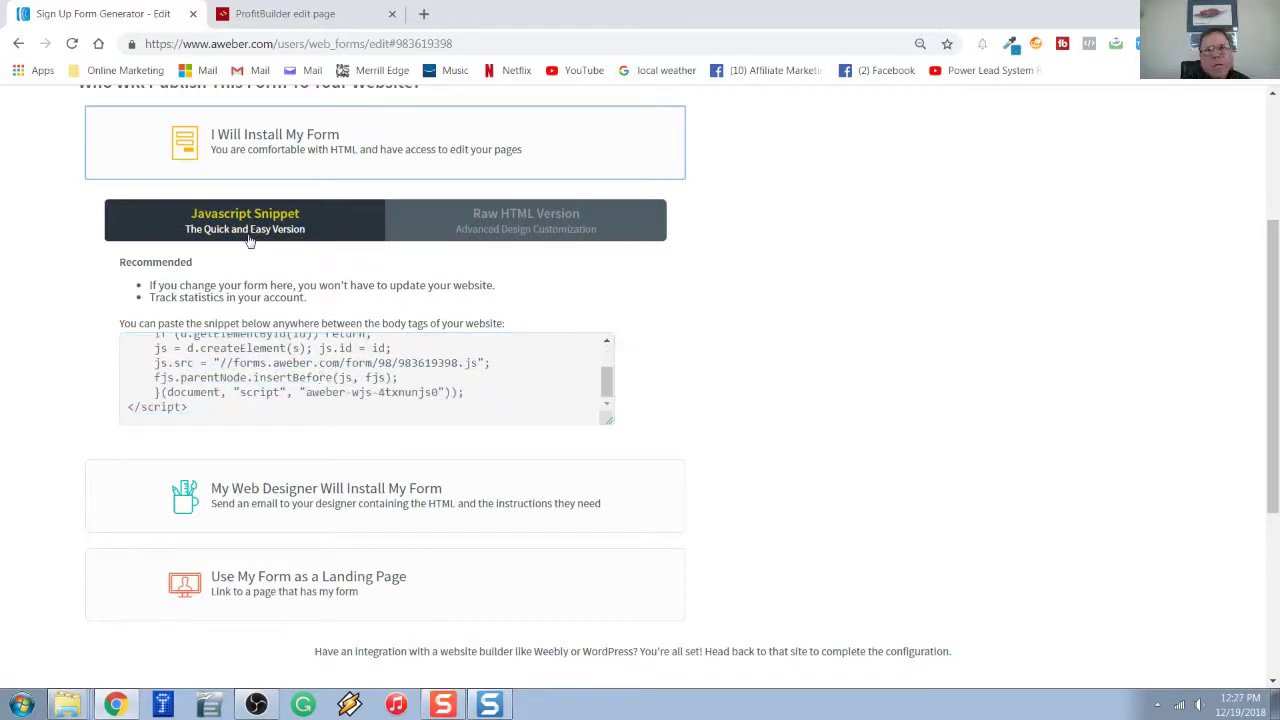
click(528, 228)
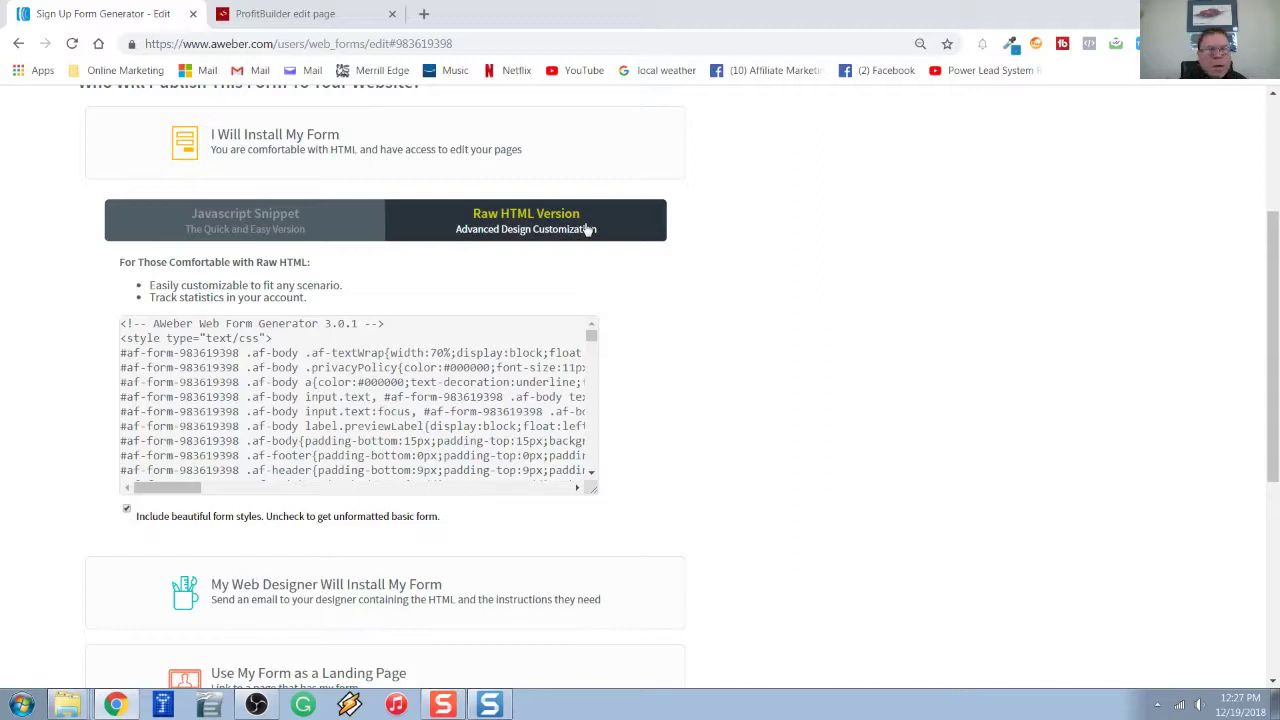
Select all the raw HTML form code and copy it.
click(306, 331)
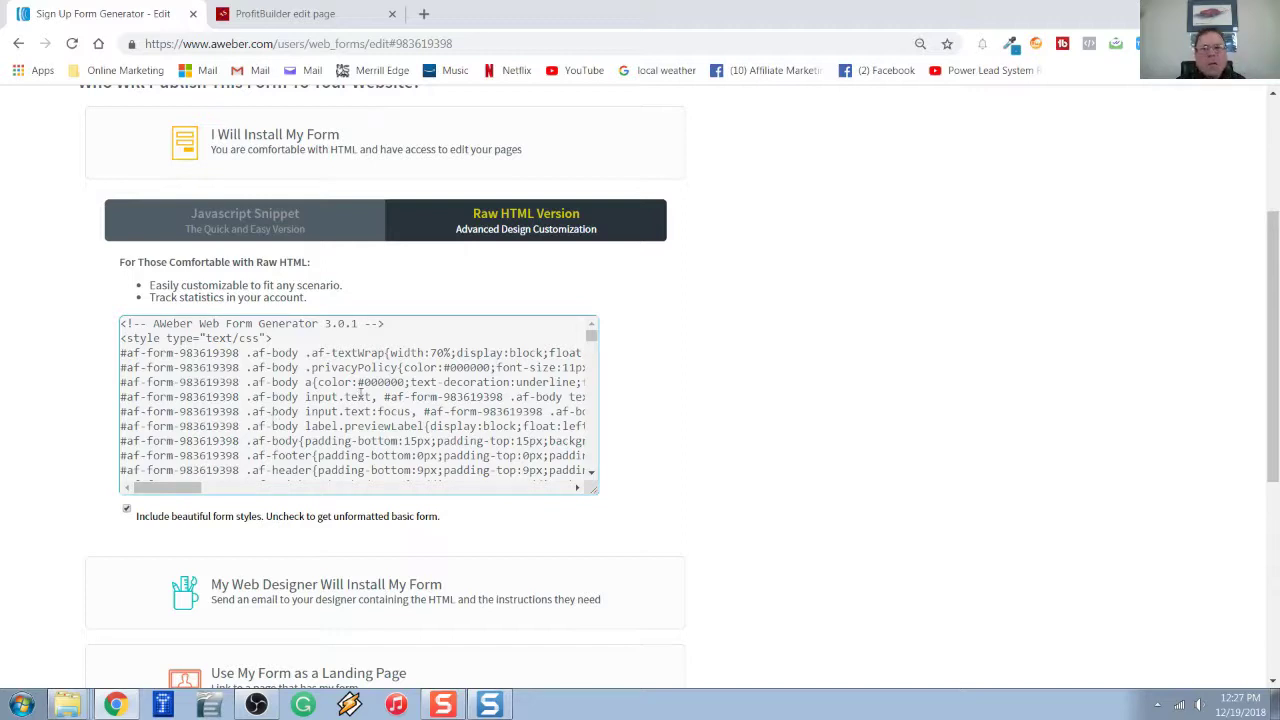
click(273, 402)
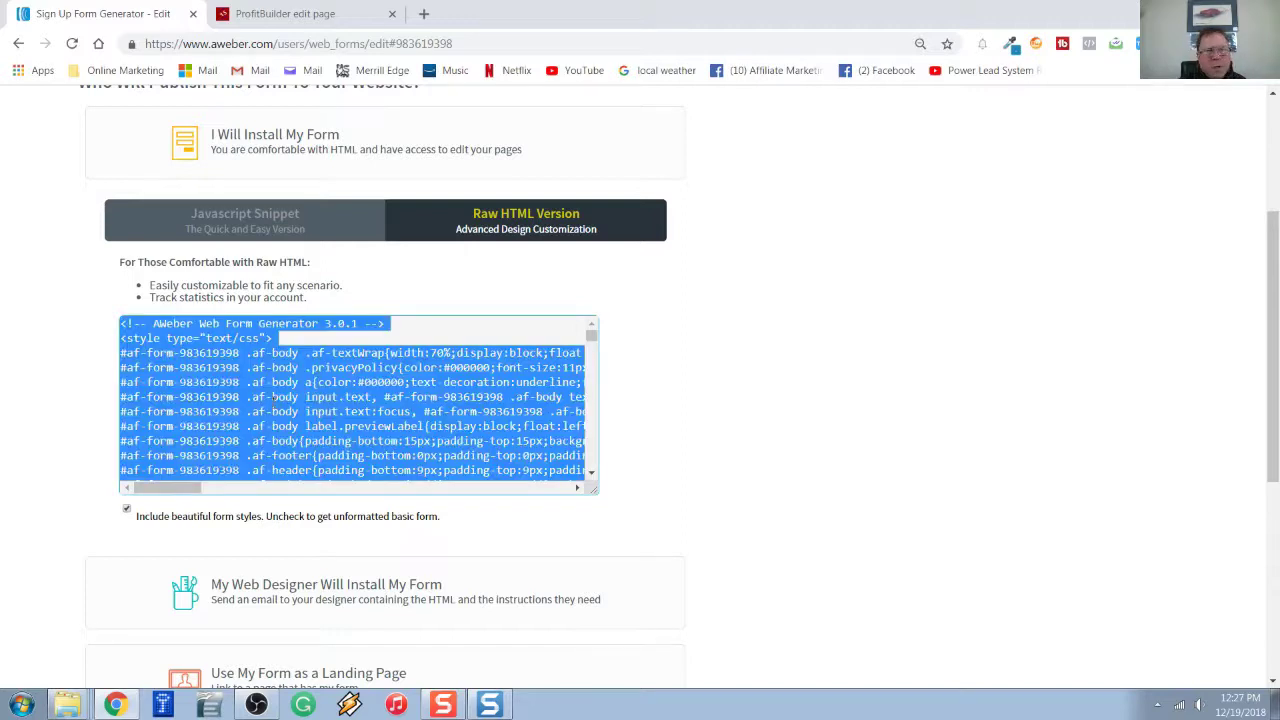
right_click(272, 411)
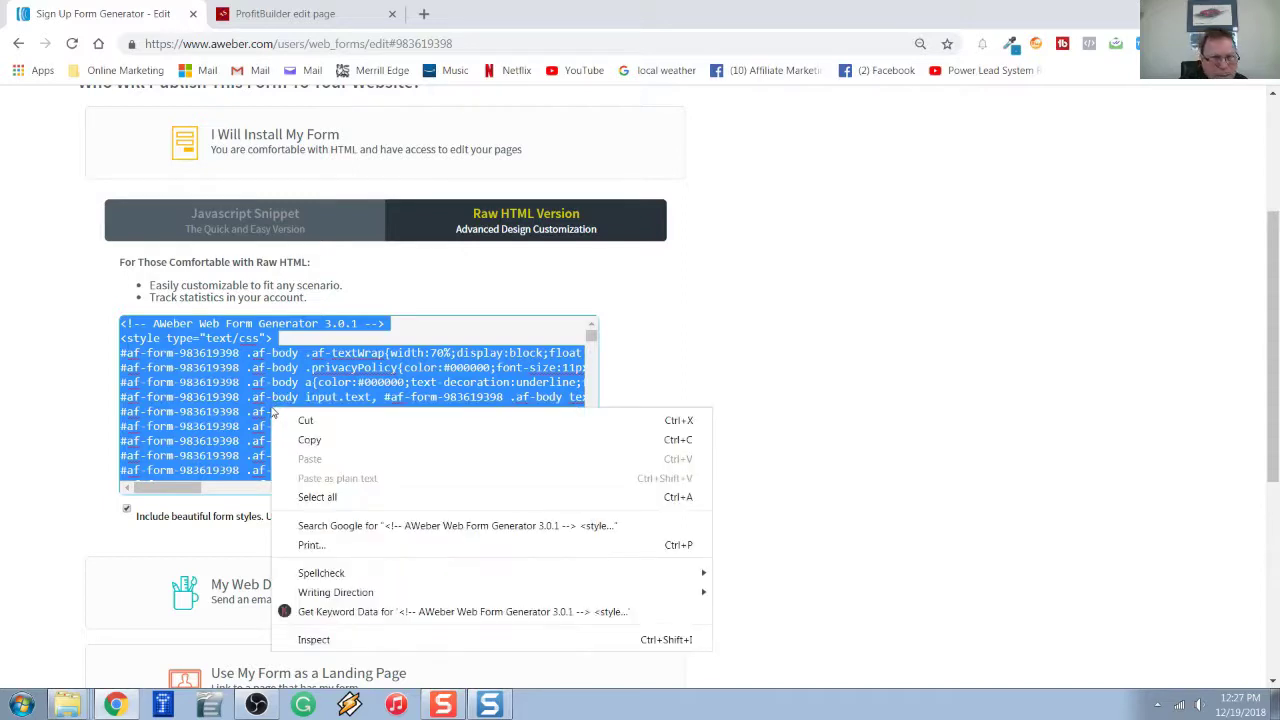
click(311, 440)
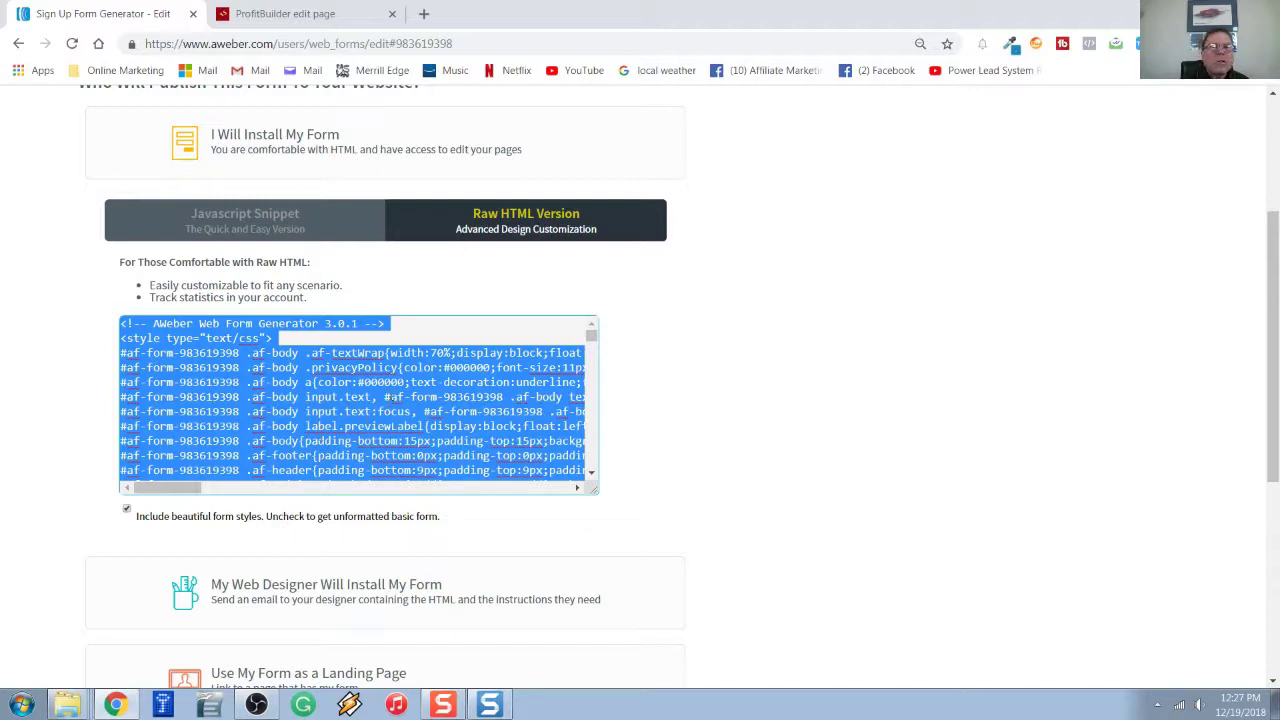
Paste the AWeber Web Form Generator 3.0.1 raw HTML into the popup's Form Code box.
click(268, 17)
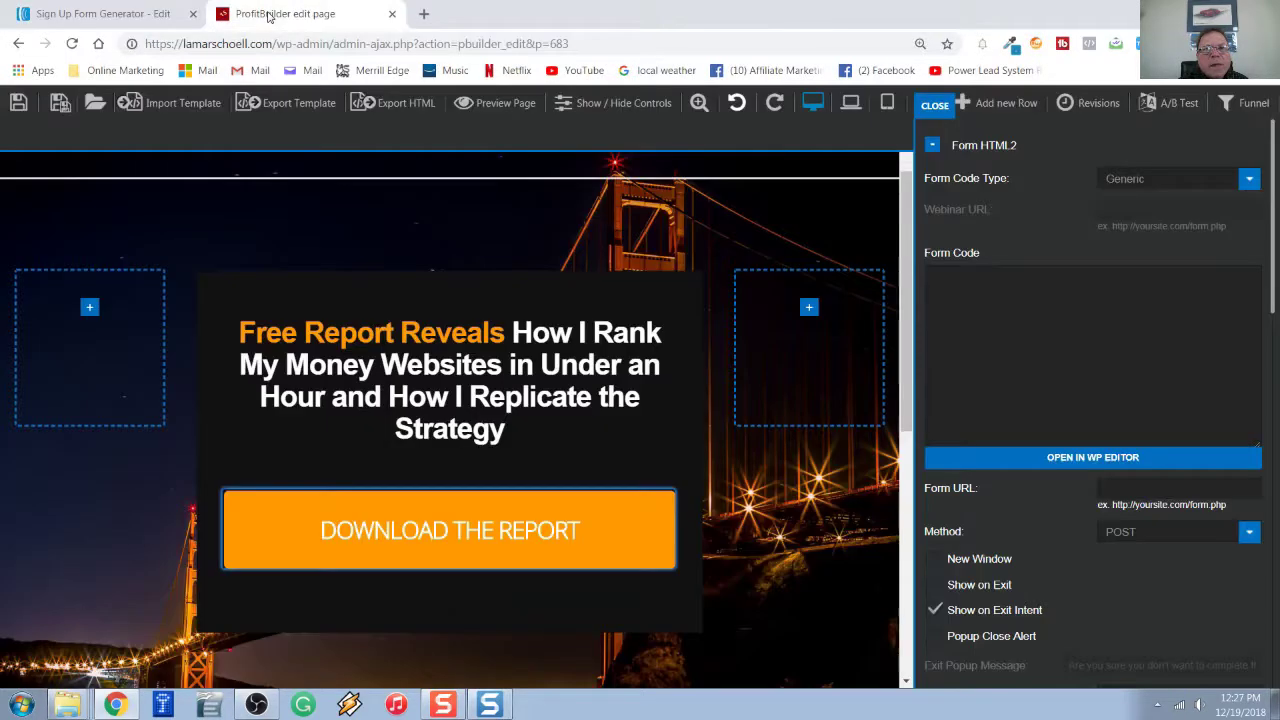
click(972, 287)
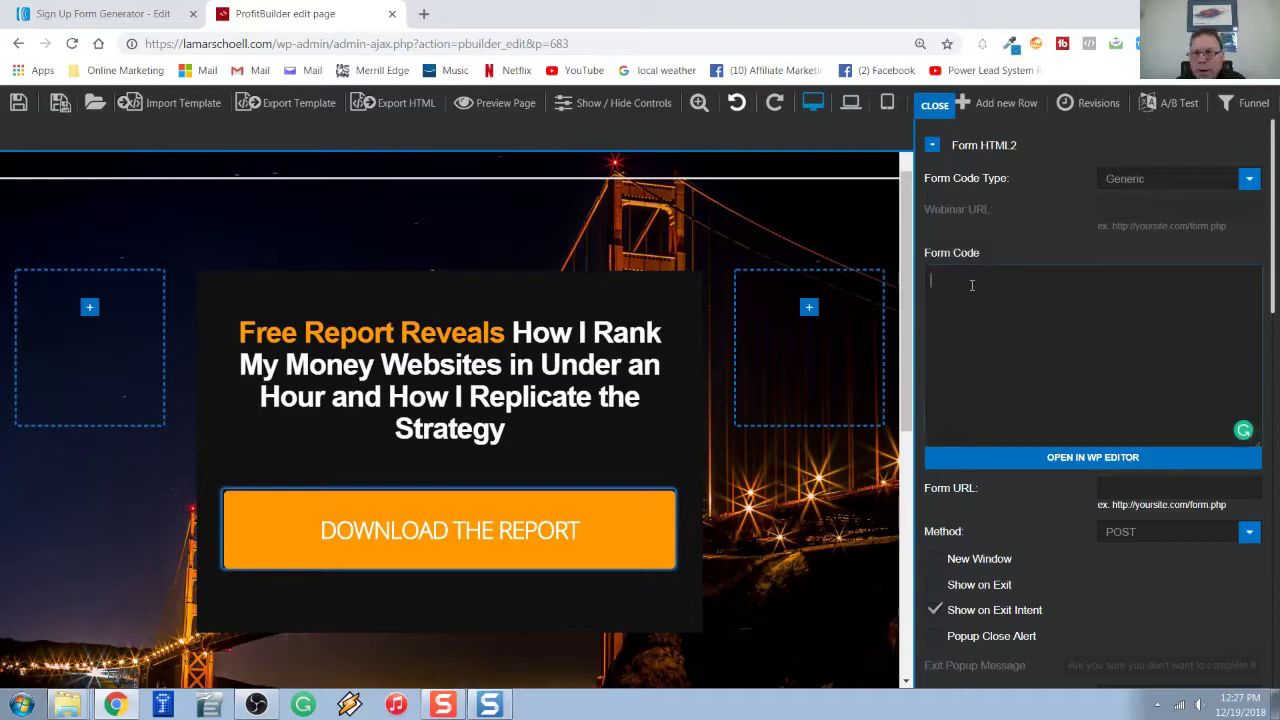
right_click(971, 286)
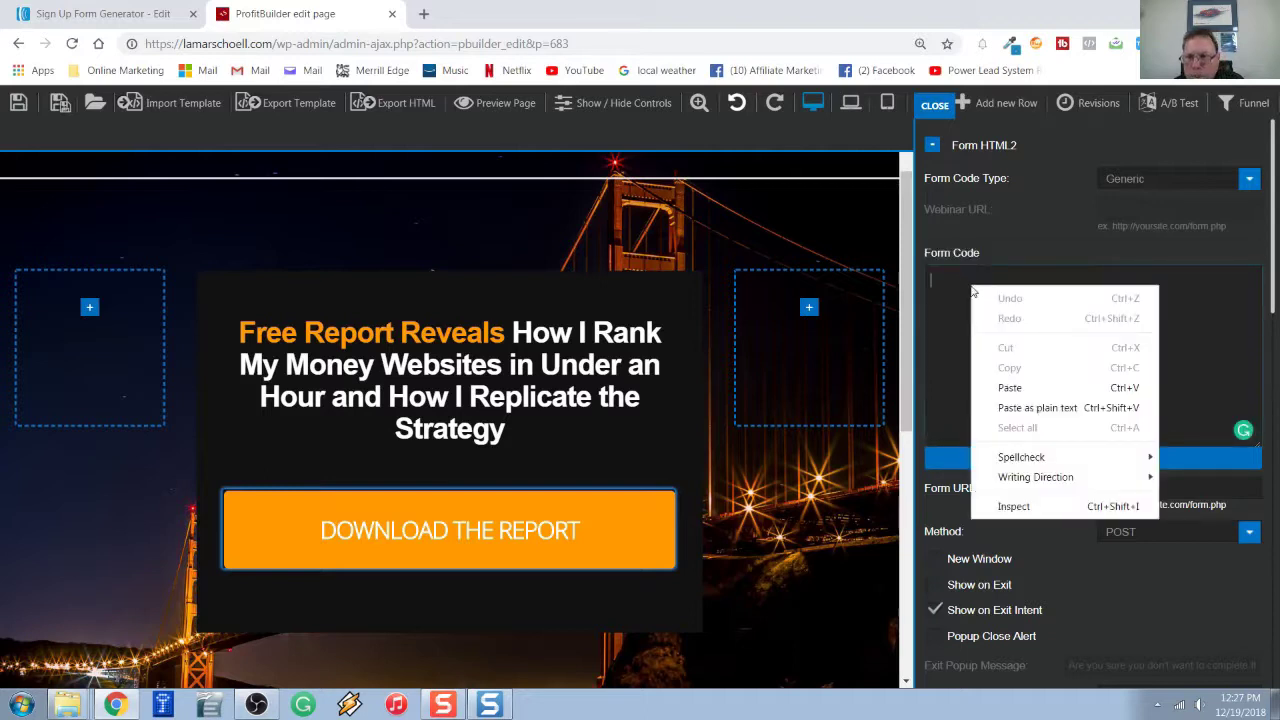
click(1012, 387)
scroll(1016, 382, up, 2)
scroll(1068, 330, up, 10)
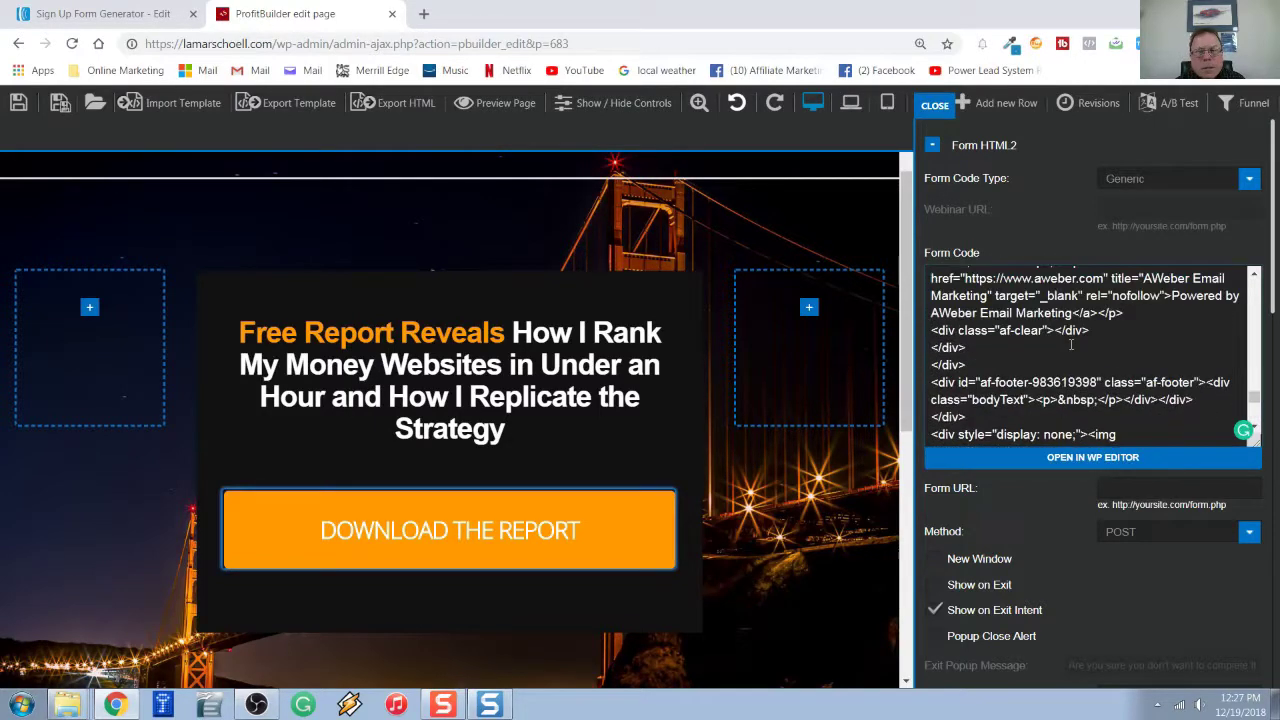
scroll(1068, 330, up, 10)
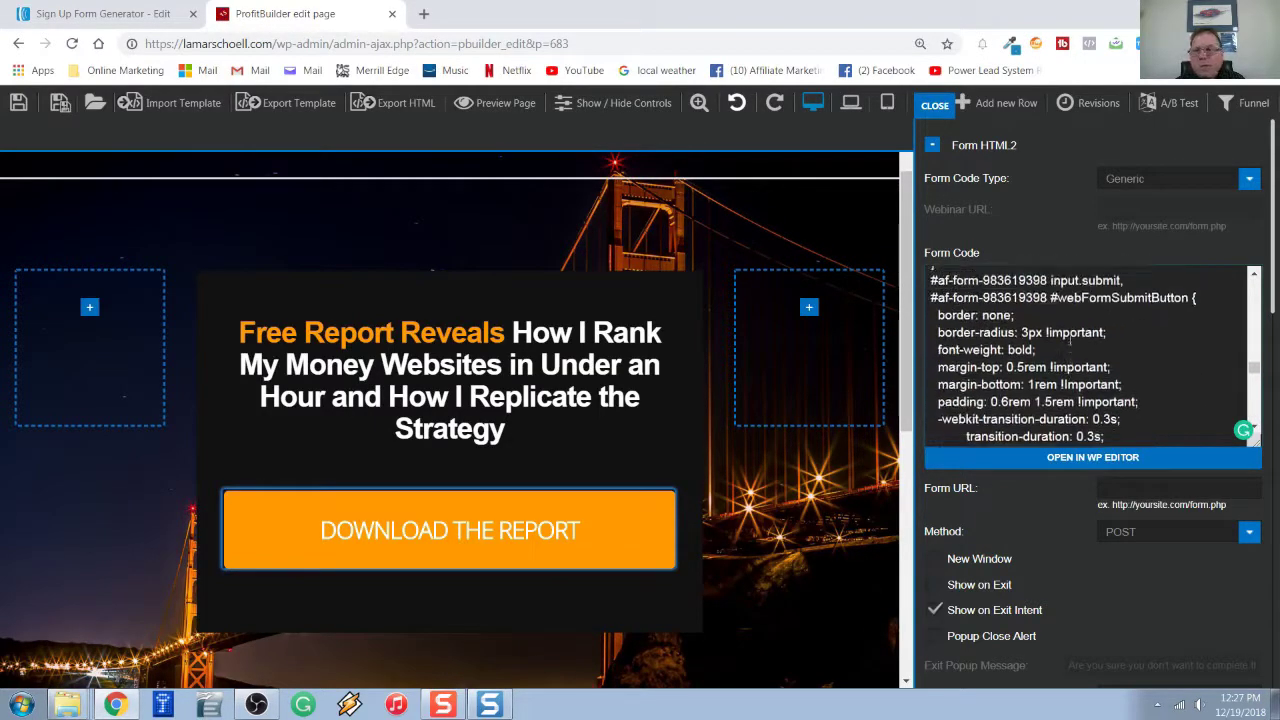
scroll(1070, 340, up, 10)
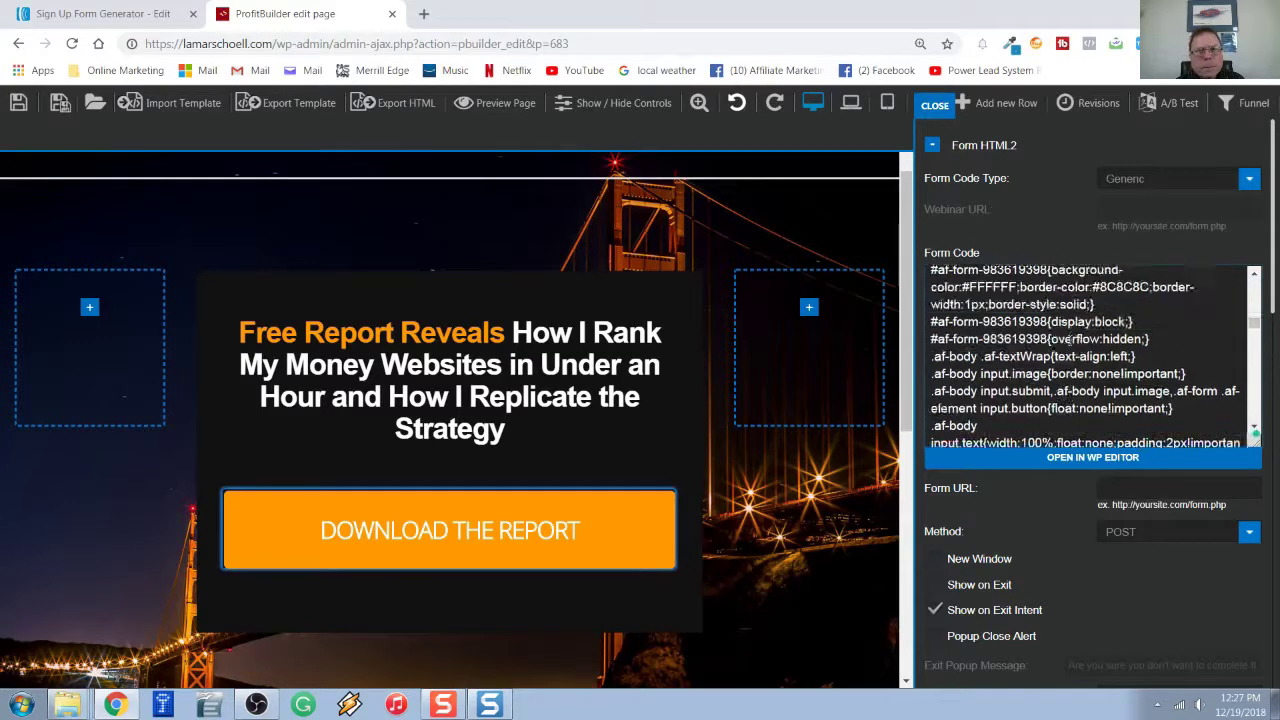
scroll(1070, 340, up, 5)
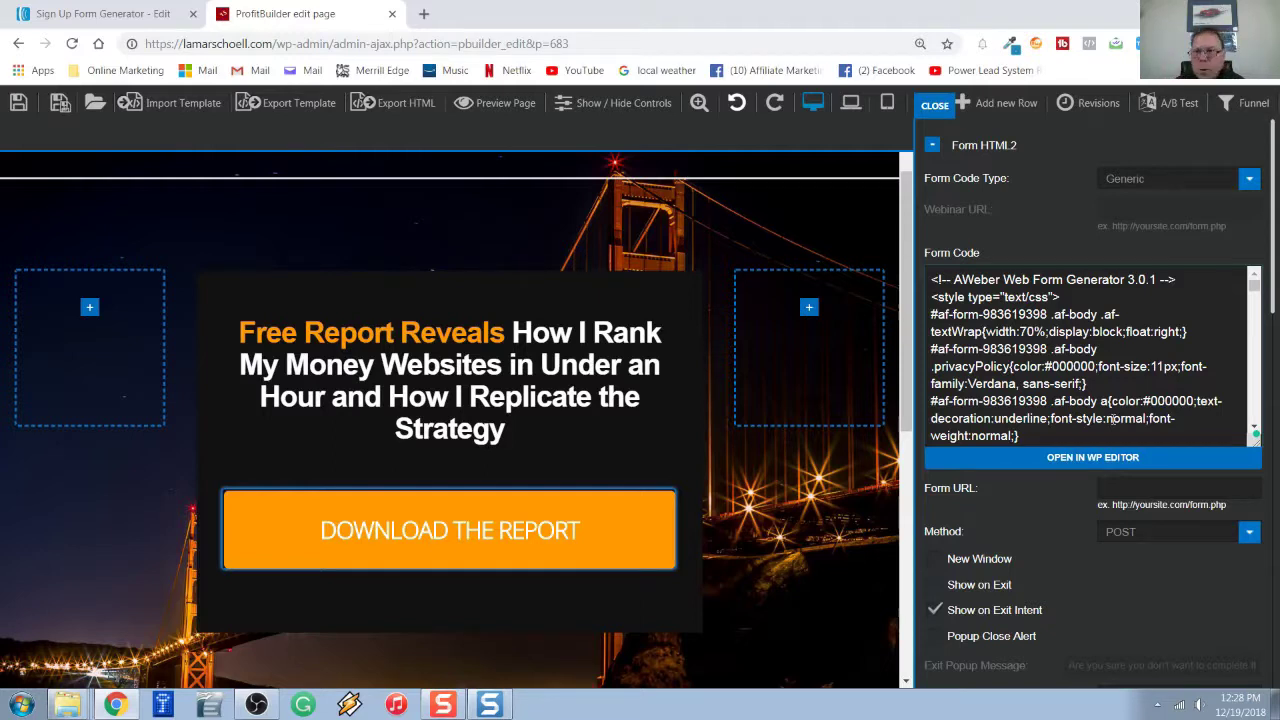
Delete the blank first line and the opening <style type="text/css"> tag from the Form Code.
click(1088, 295)
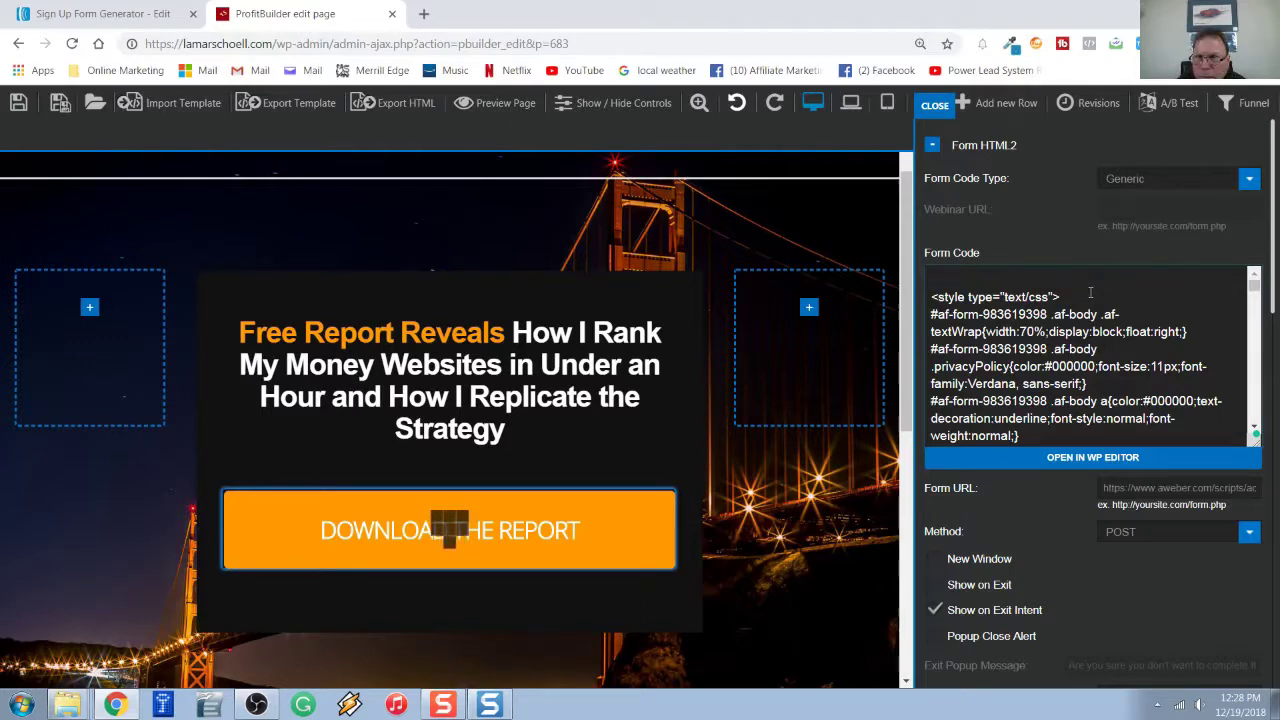
key(ctrl+v)
key(ctrl+Home)
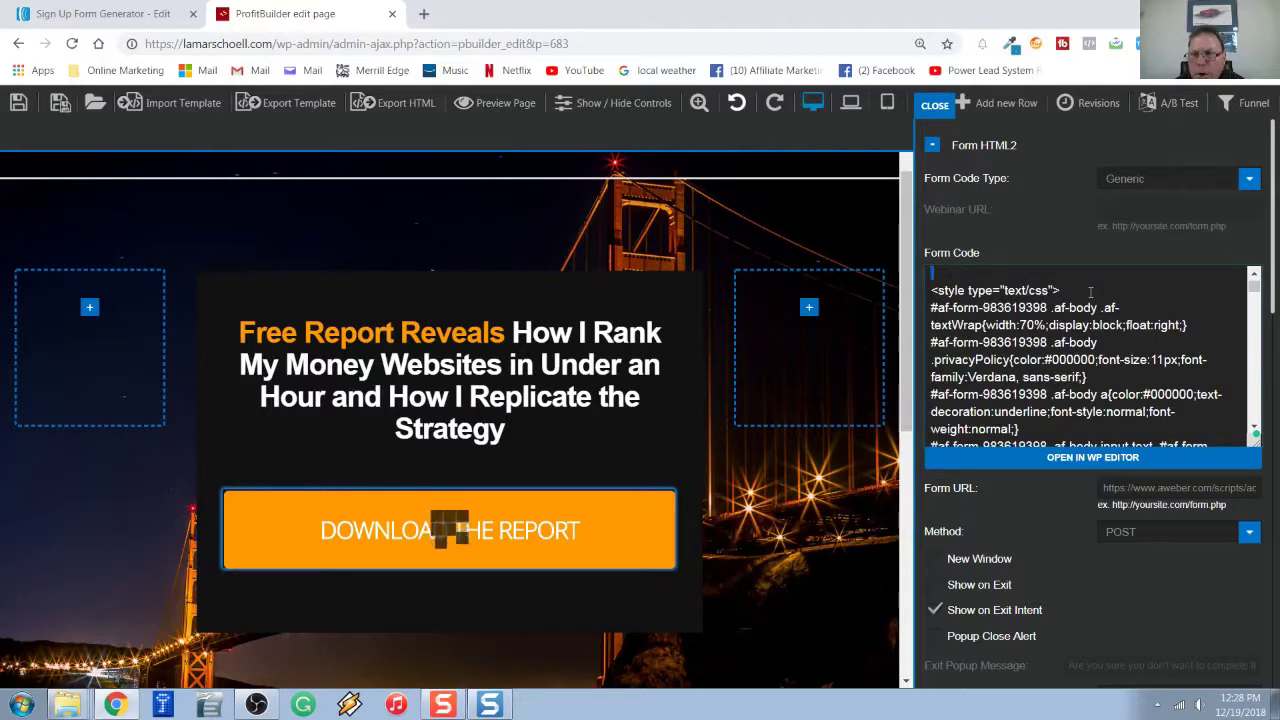
shift+click(1090, 291)
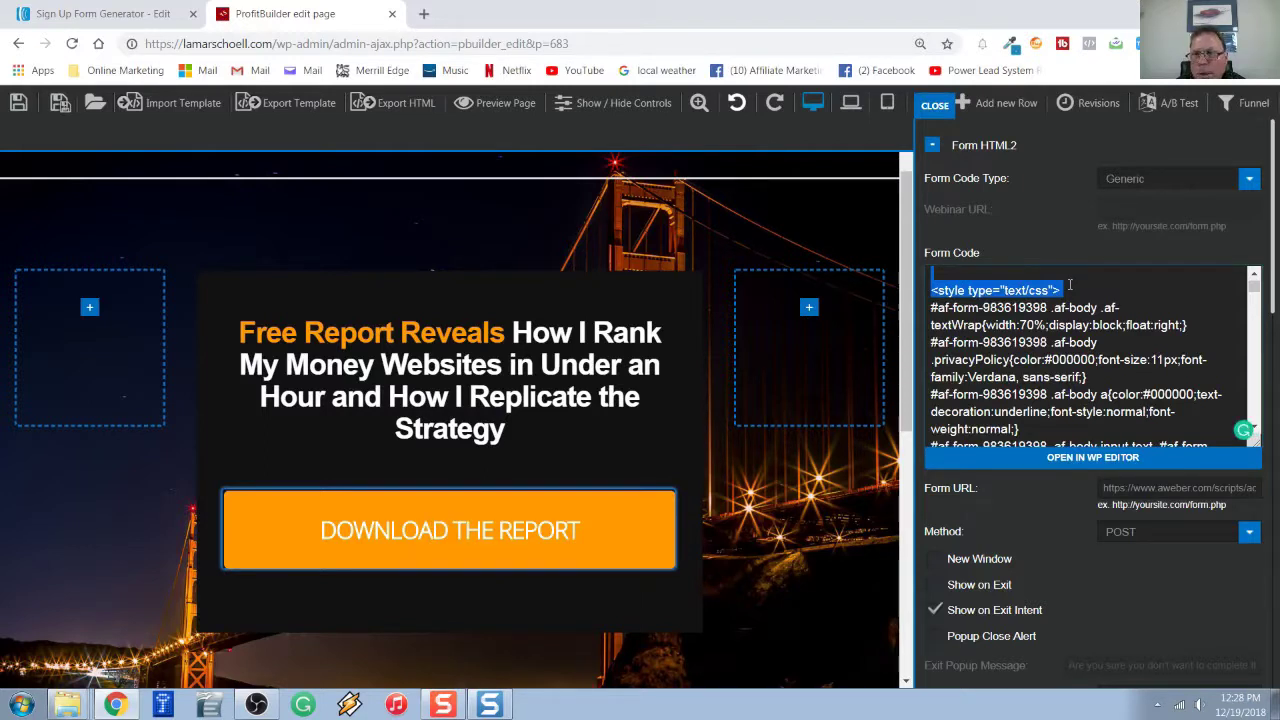
key(Delete)
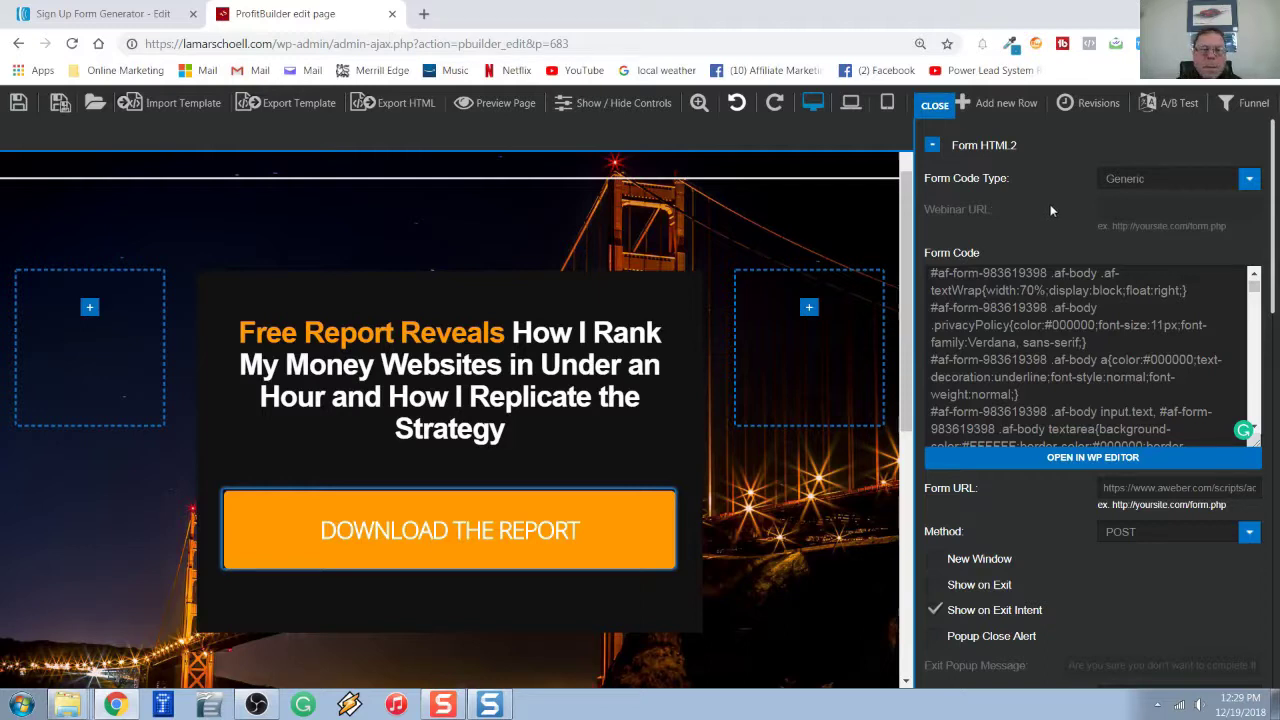
Under Form Fields, enable No Name so the popup collects only an e-mail address.
scroll(1080, 474, down, 3)
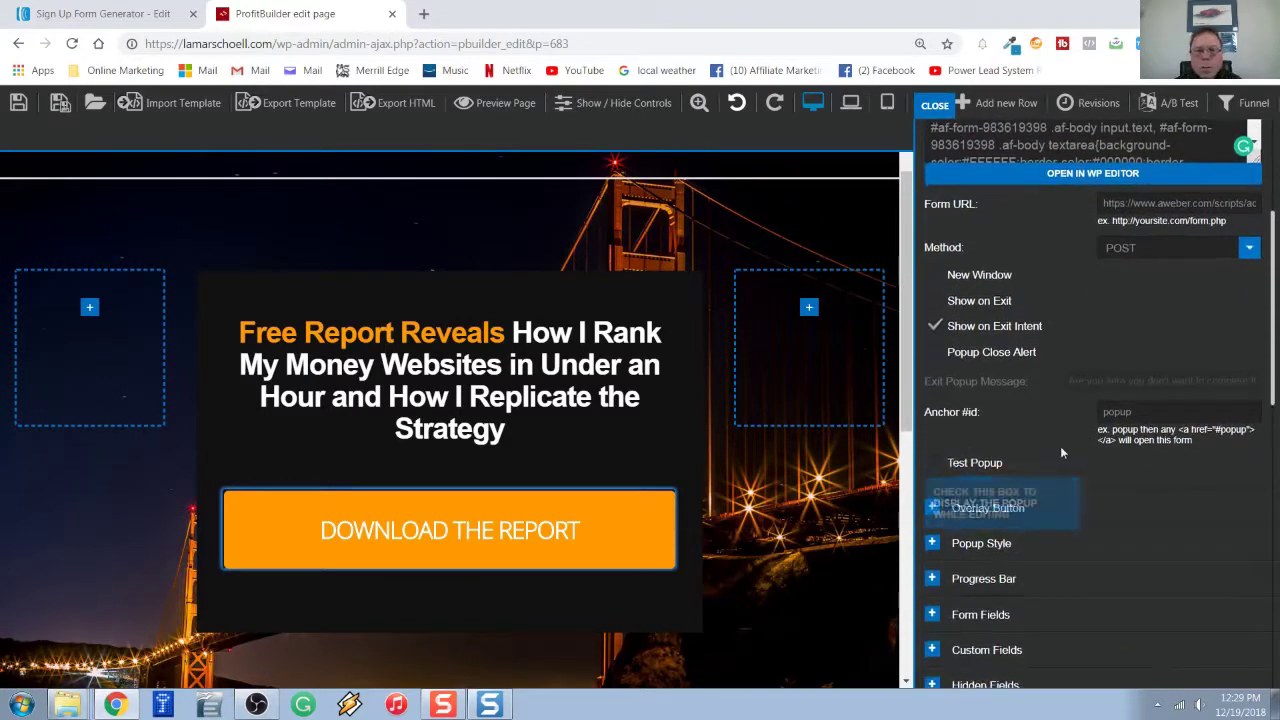
scroll(1062, 452, down, 2)
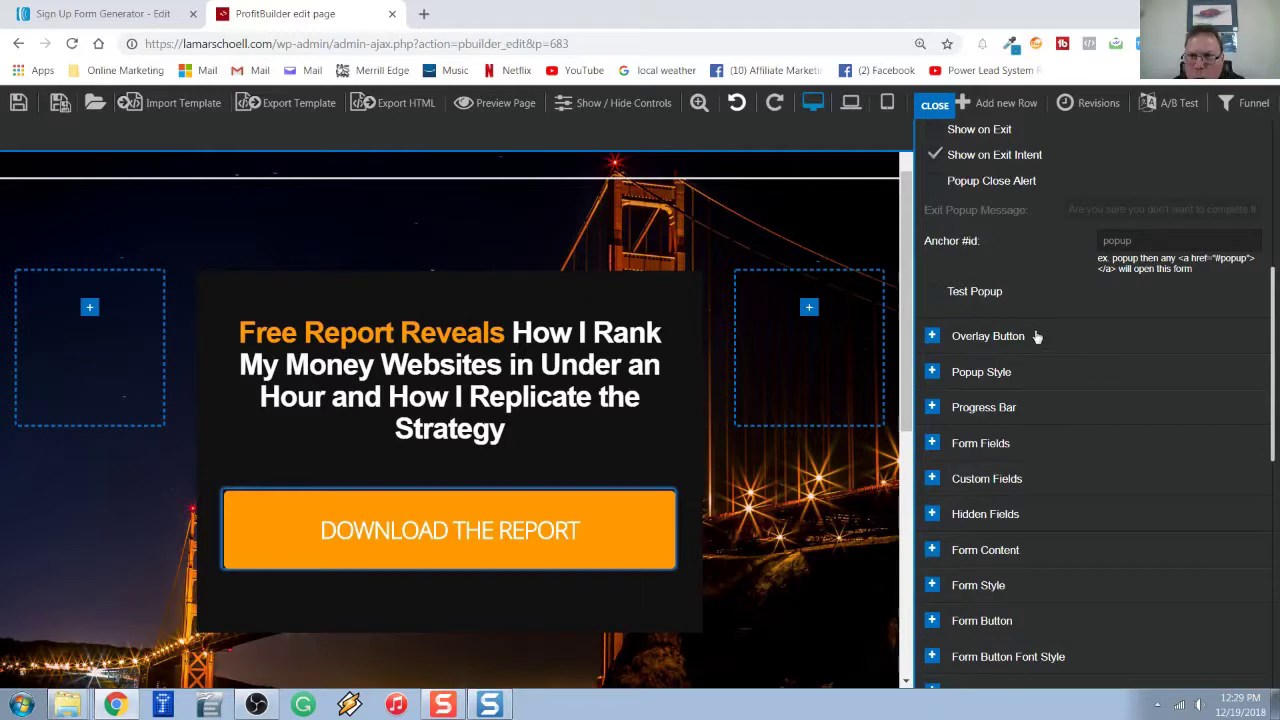
scroll(1023, 252, down, 2)
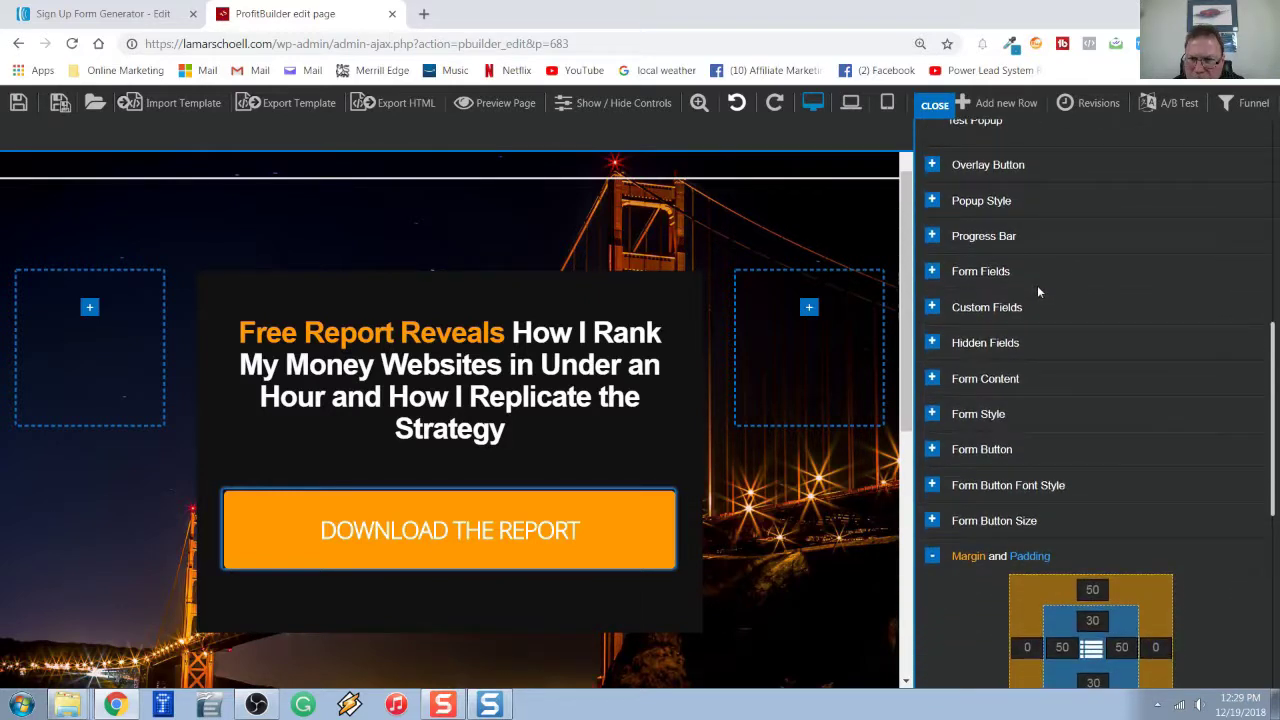
click(935, 278)
scroll(1018, 355, down, 6)
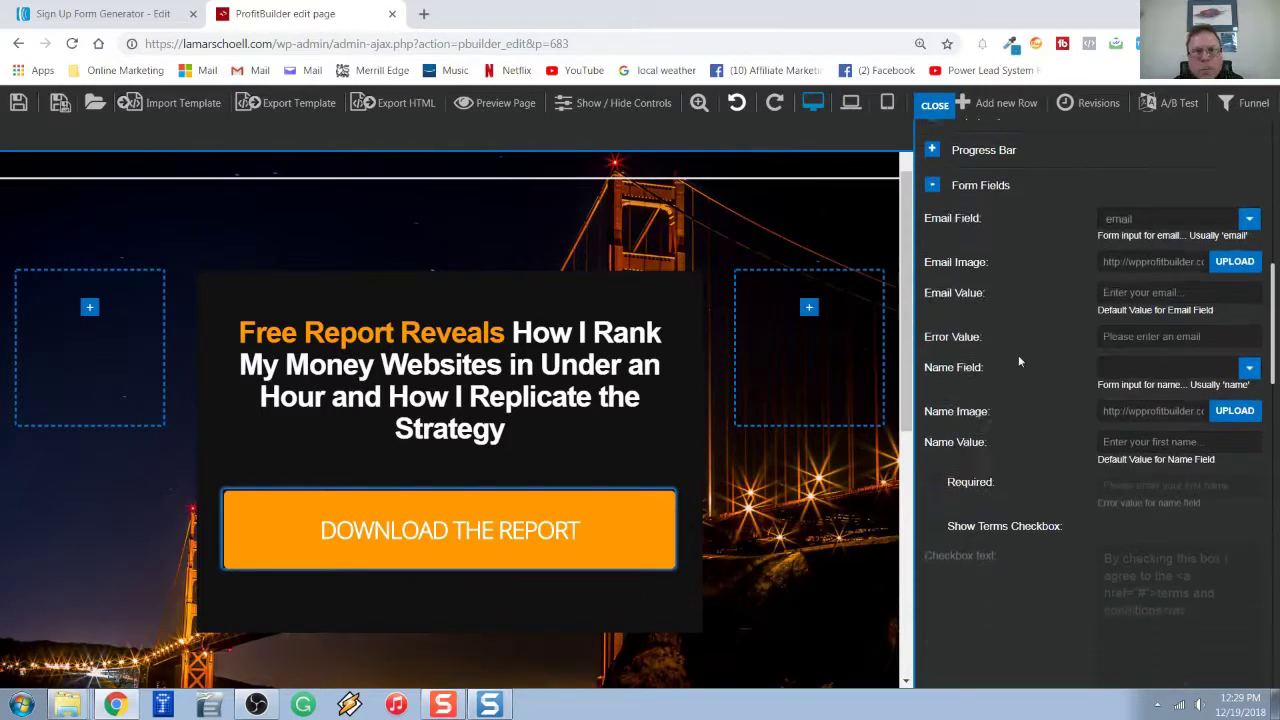
scroll(1033, 303, down, 5)
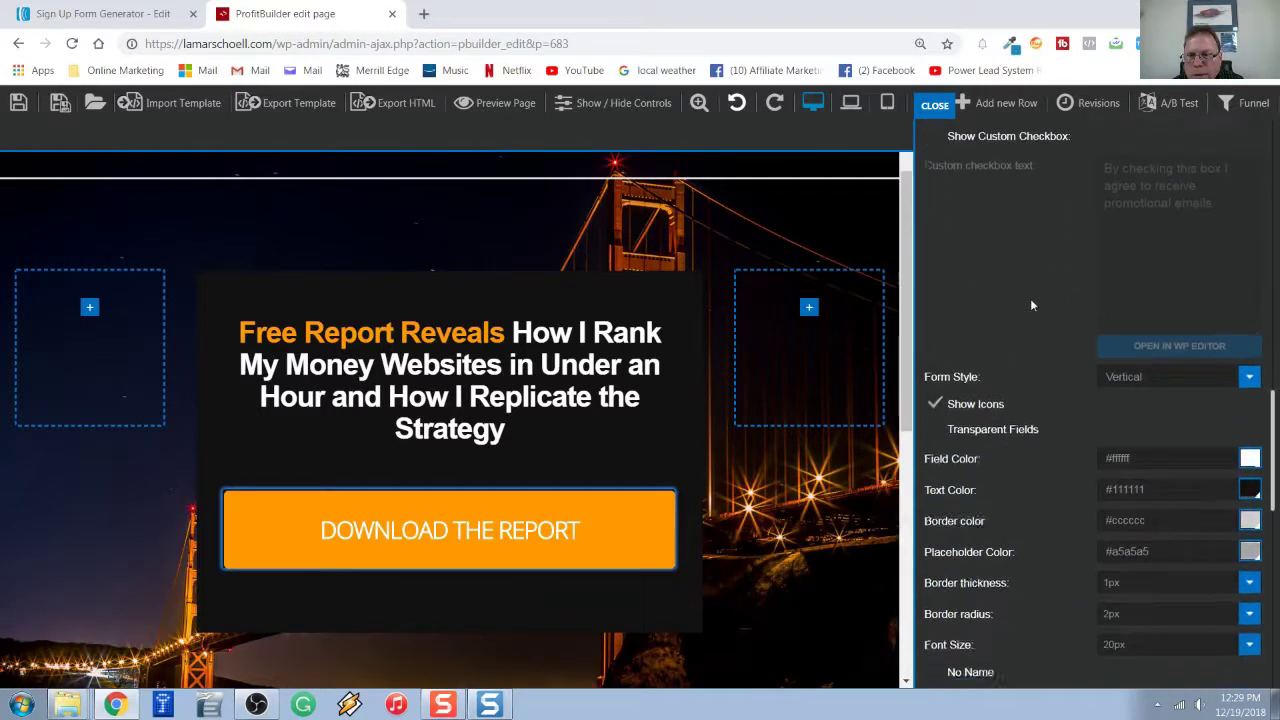
scroll(1032, 305, up, 2)
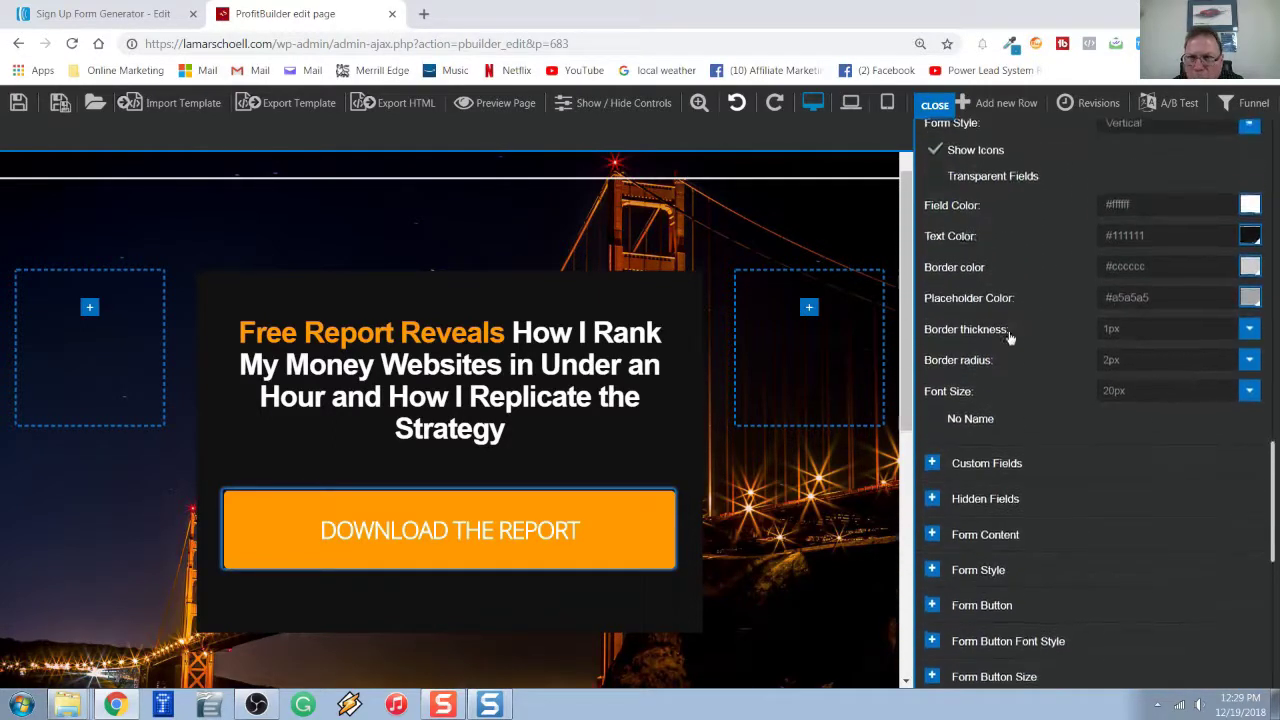
click(937, 426)
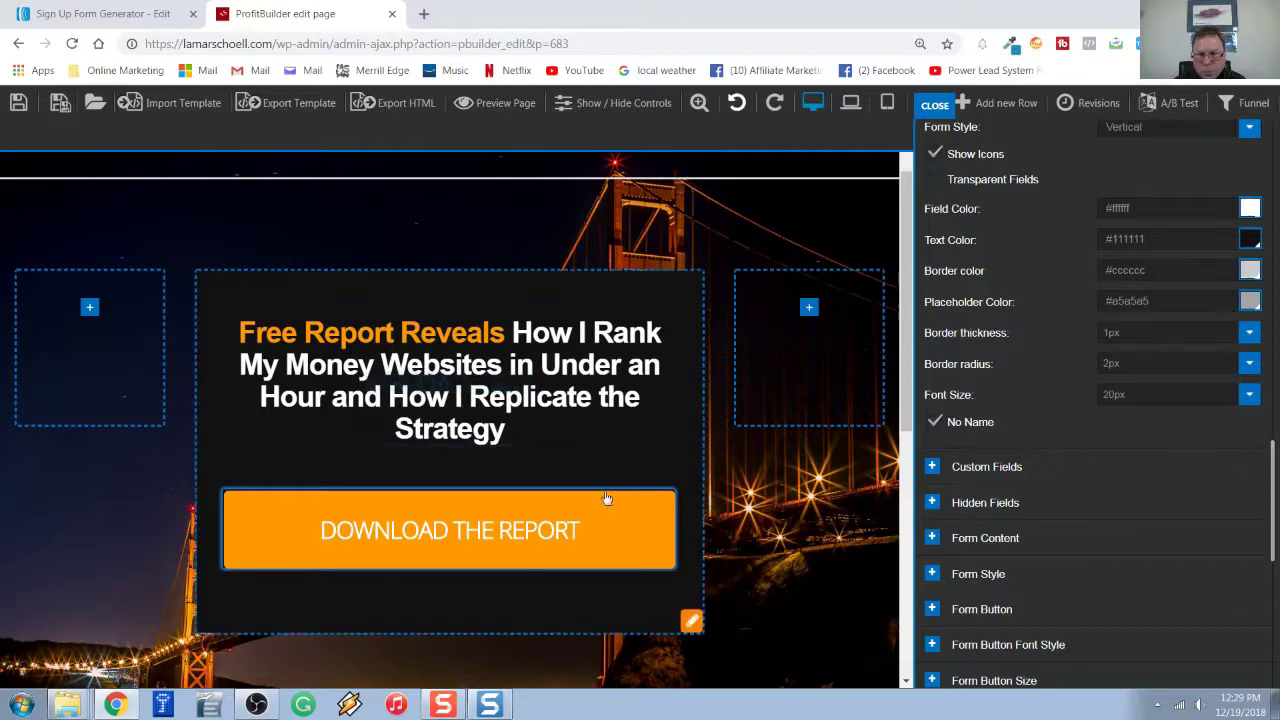
Confirm Download the Report opens the email-only popup, then save the demo page.
mouse_move(614, 549)
click(620, 548)
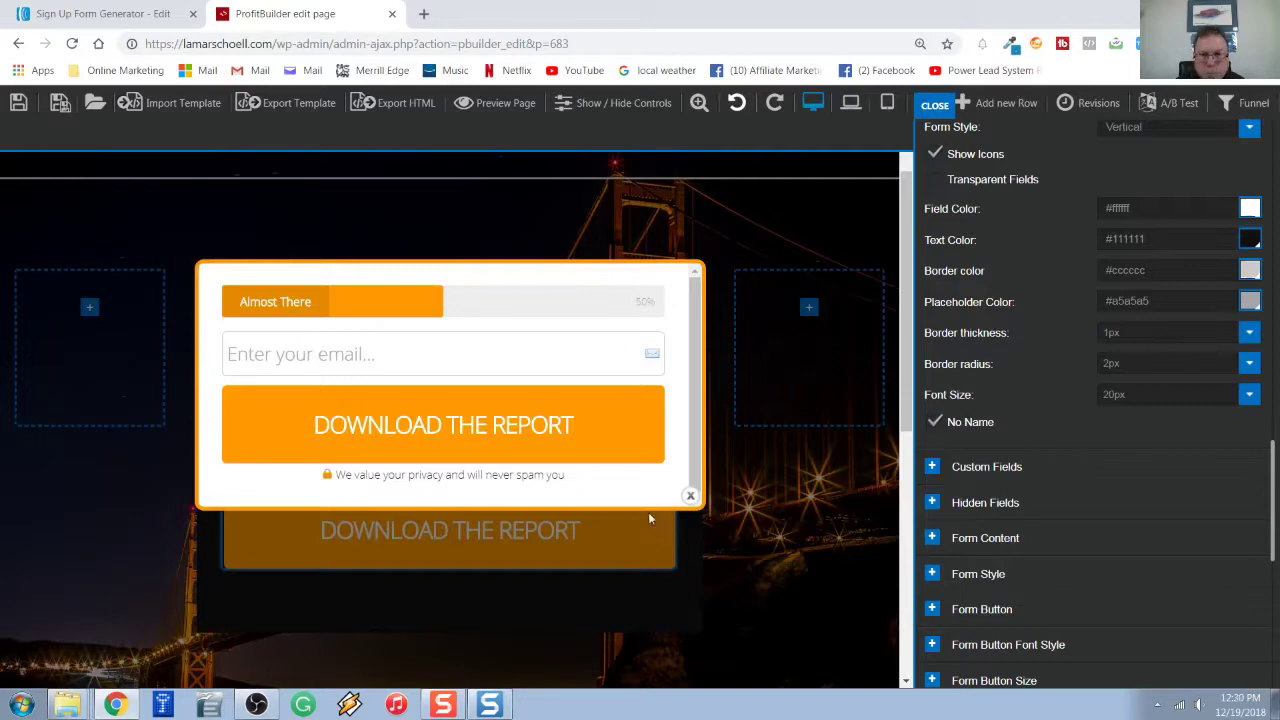
click(690, 496)
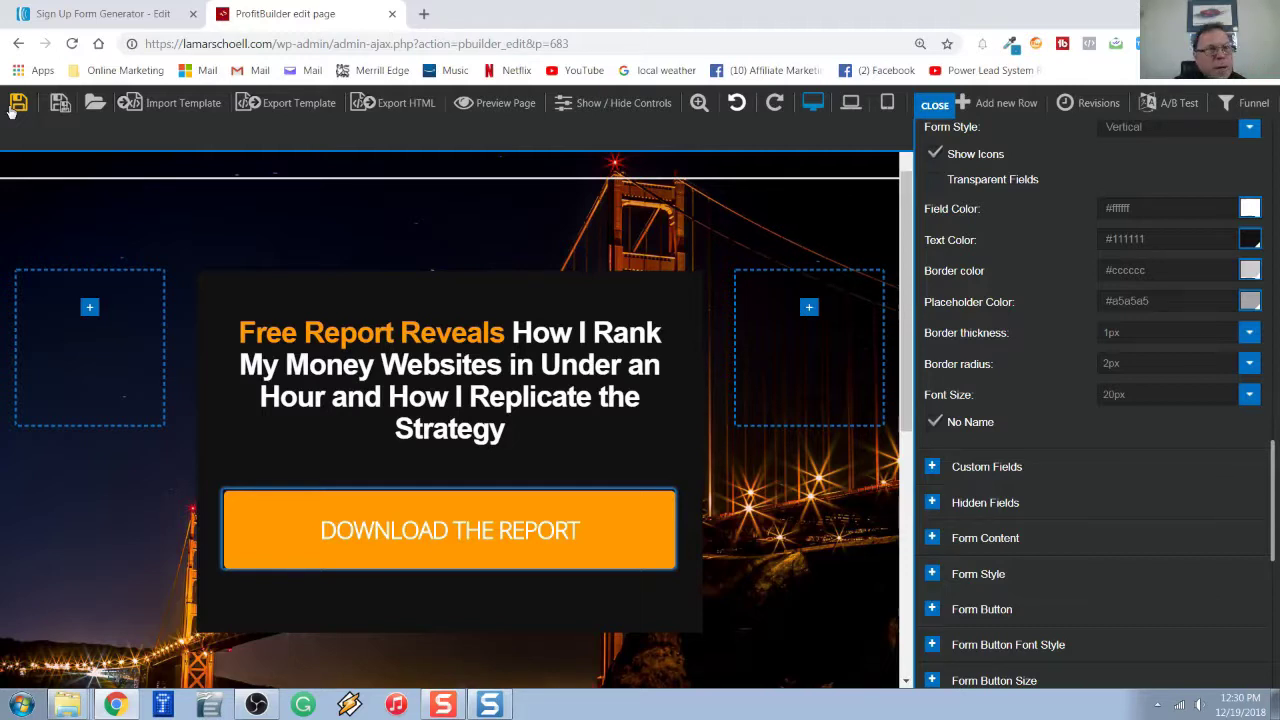
click(25, 106)
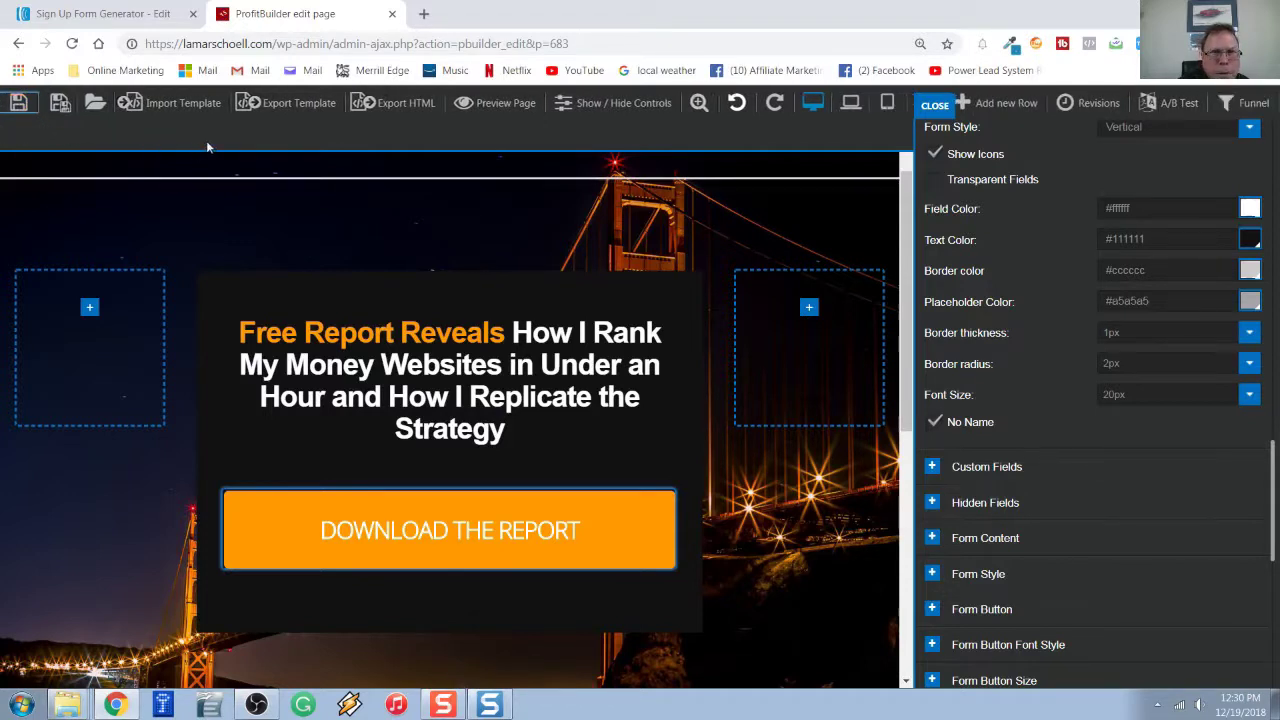
Preview the demo page, open AWeber's Manage Subscribers page, then return to the preview.
click(488, 110)
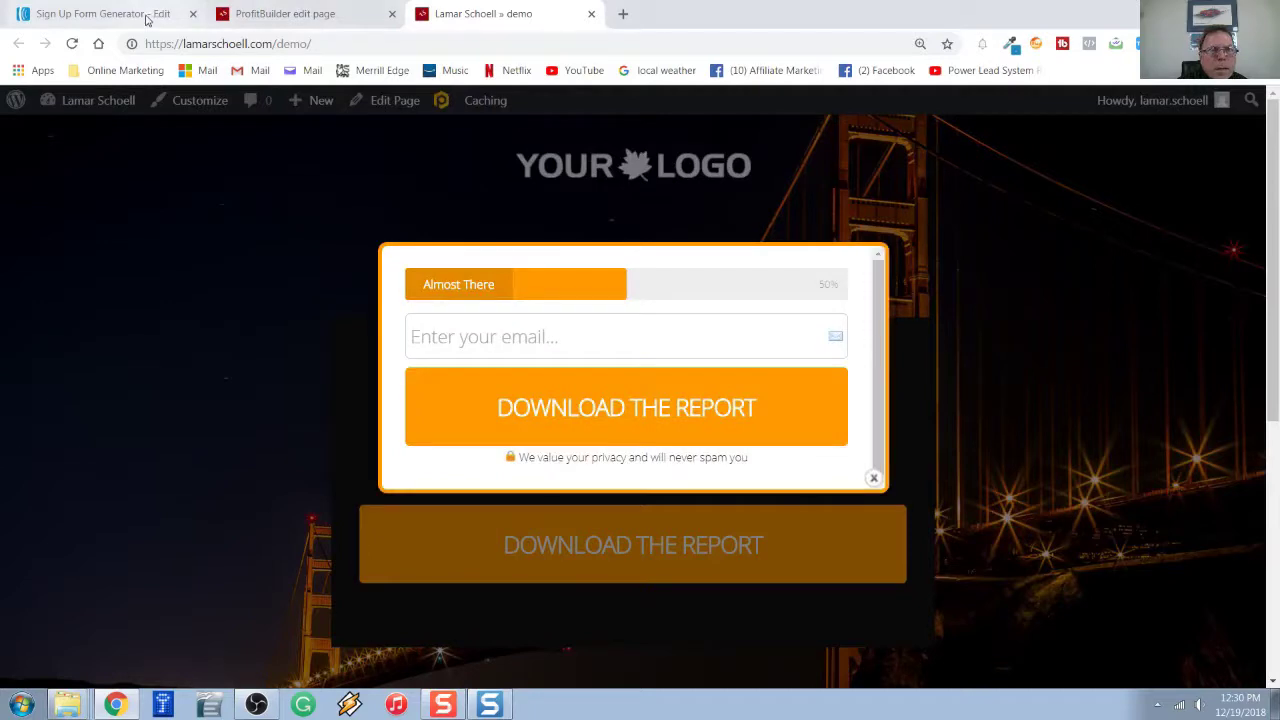
click(146, 19)
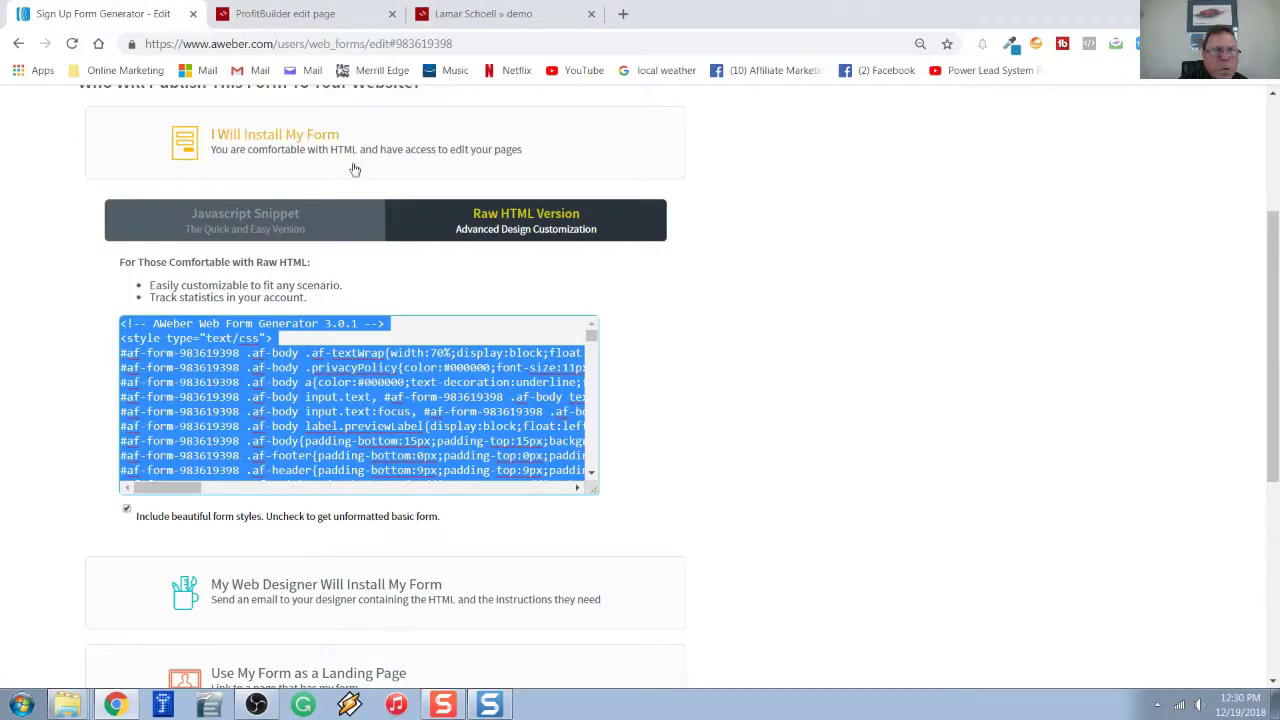
scroll(433, 183, up, 3)
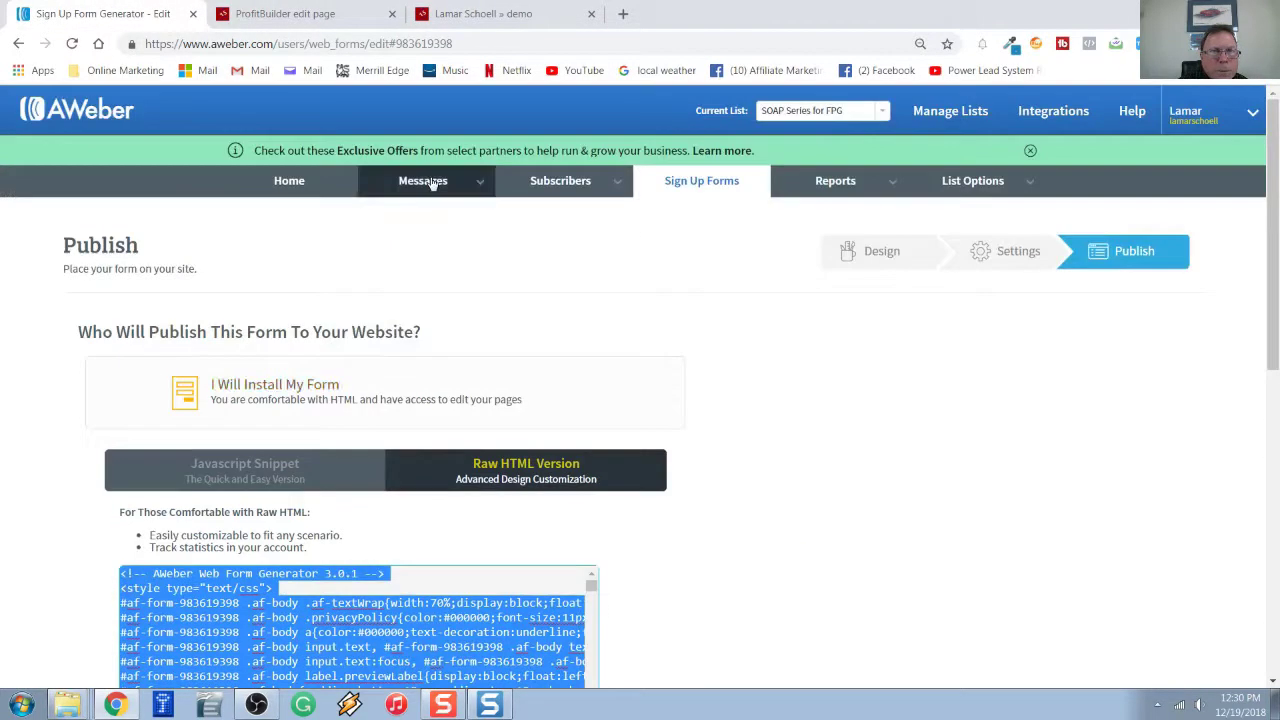
click(536, 188)
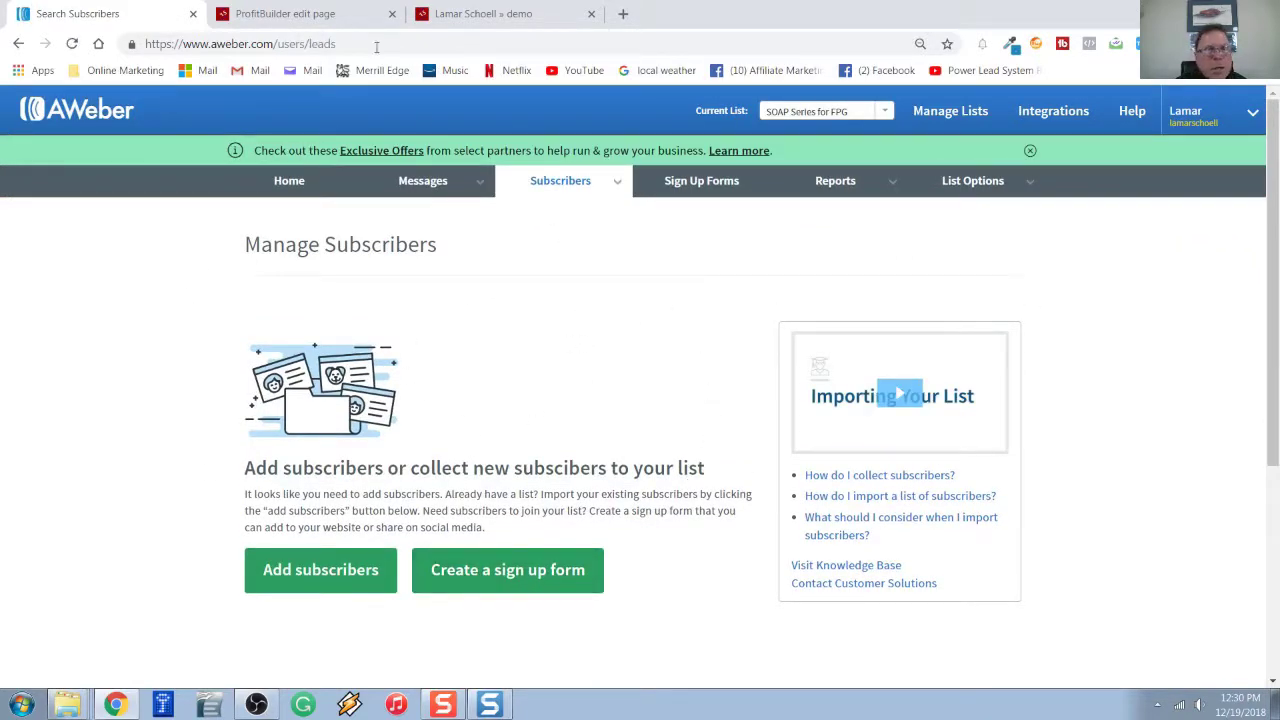
click(467, 16)
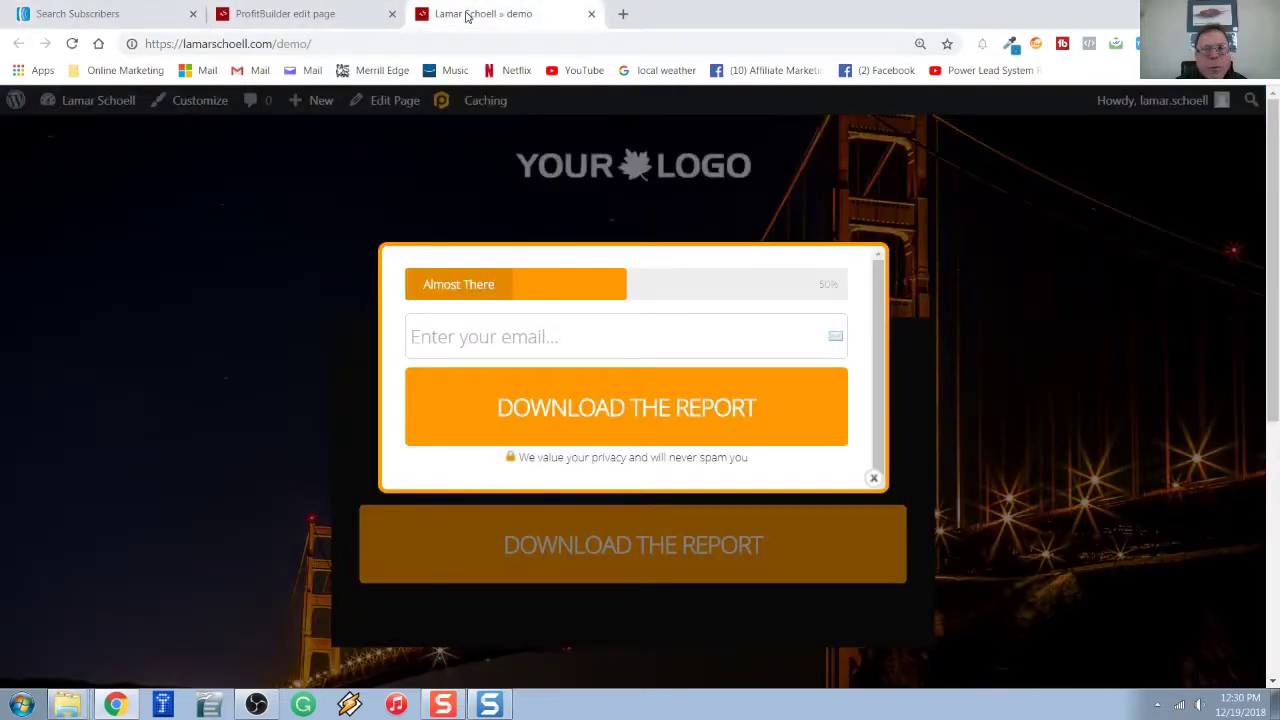
Enter a test e-mail address in the popup and submit it with Download the Report.
click(457, 340)
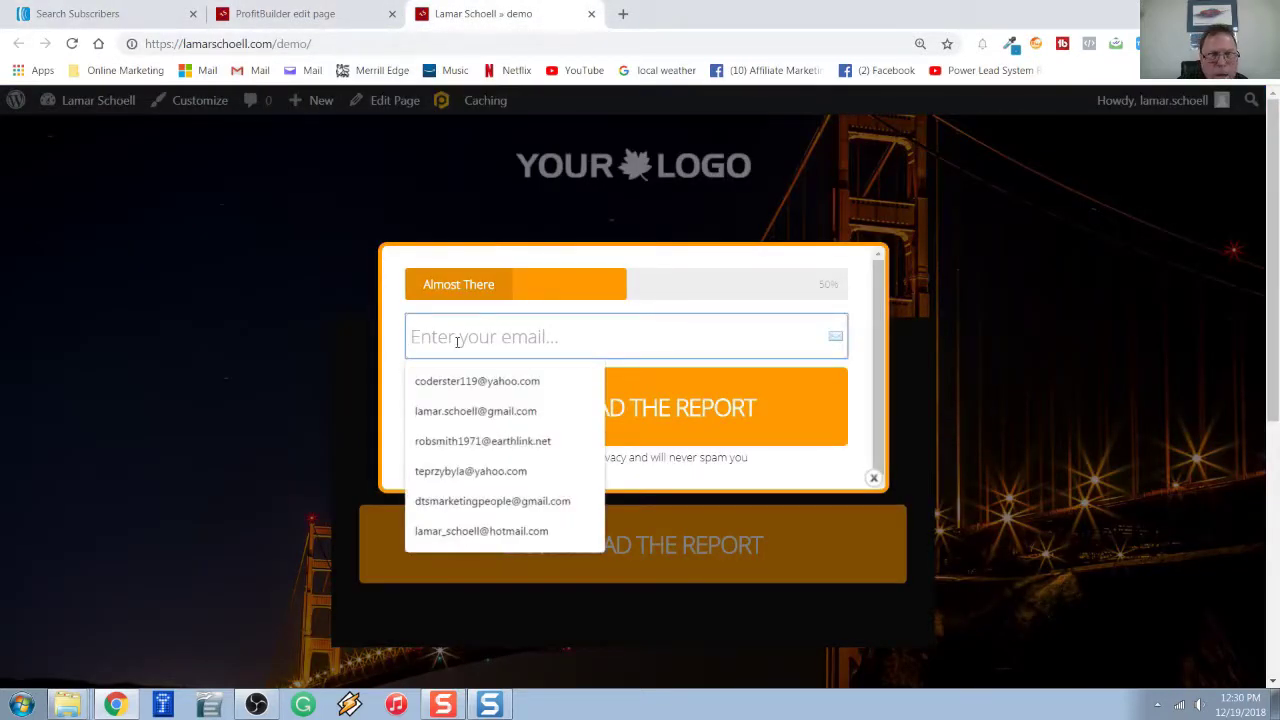
click(873, 477)
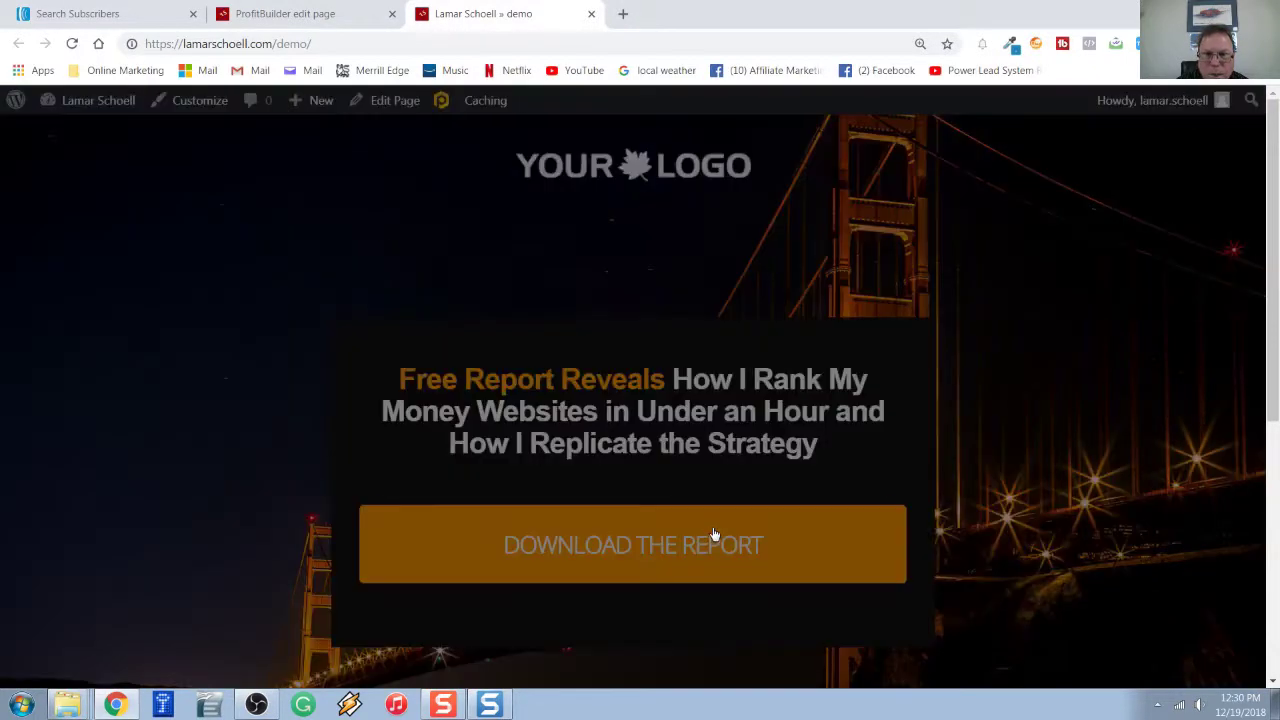
click(714, 535)
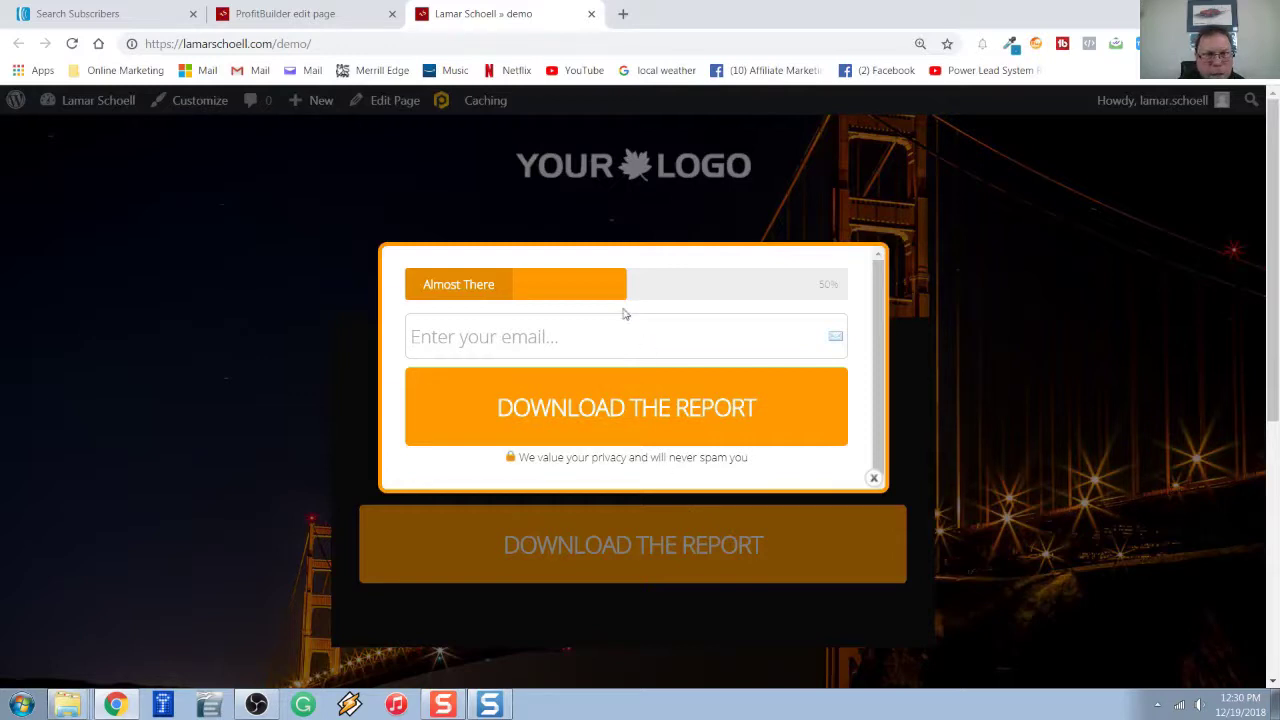
click(553, 333)
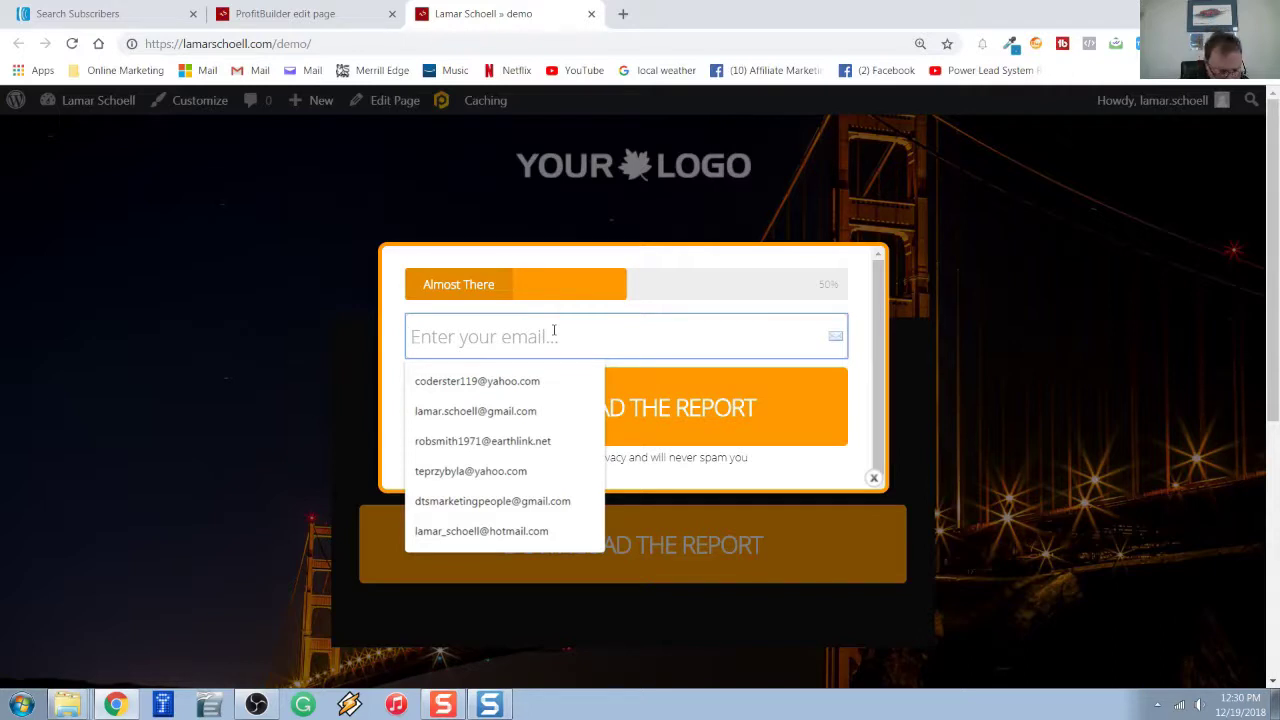
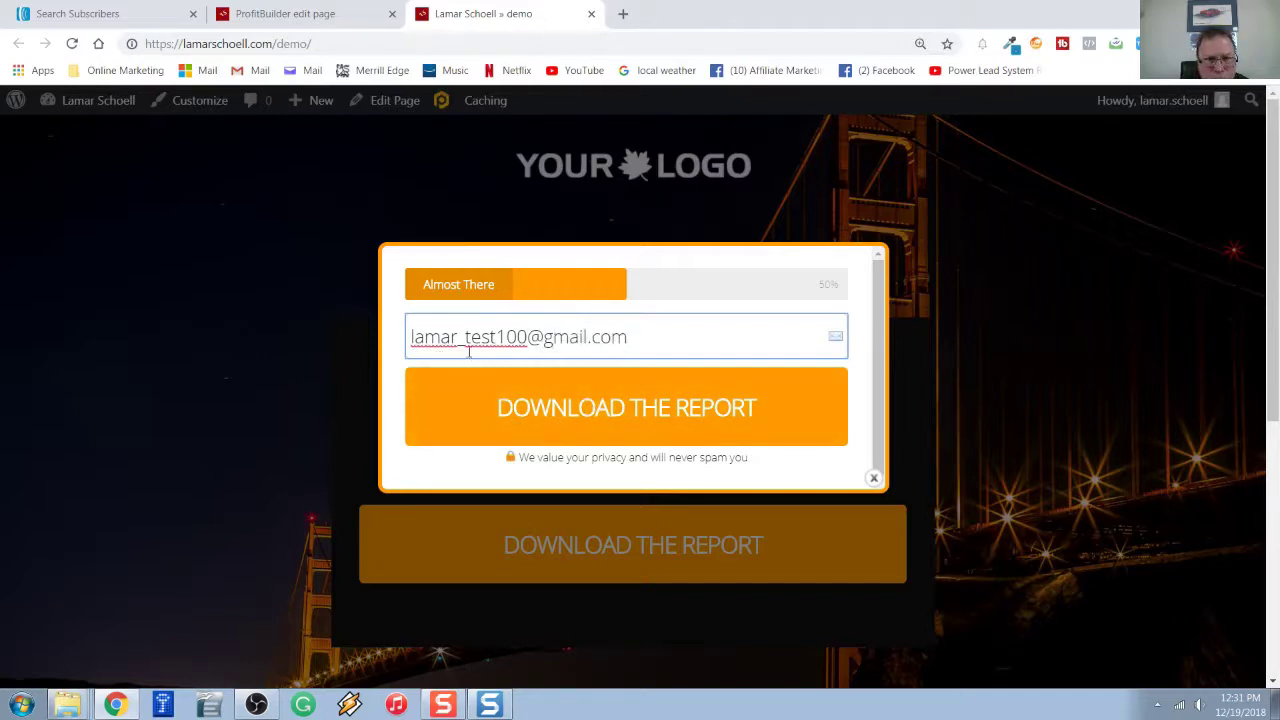
click(604, 416)
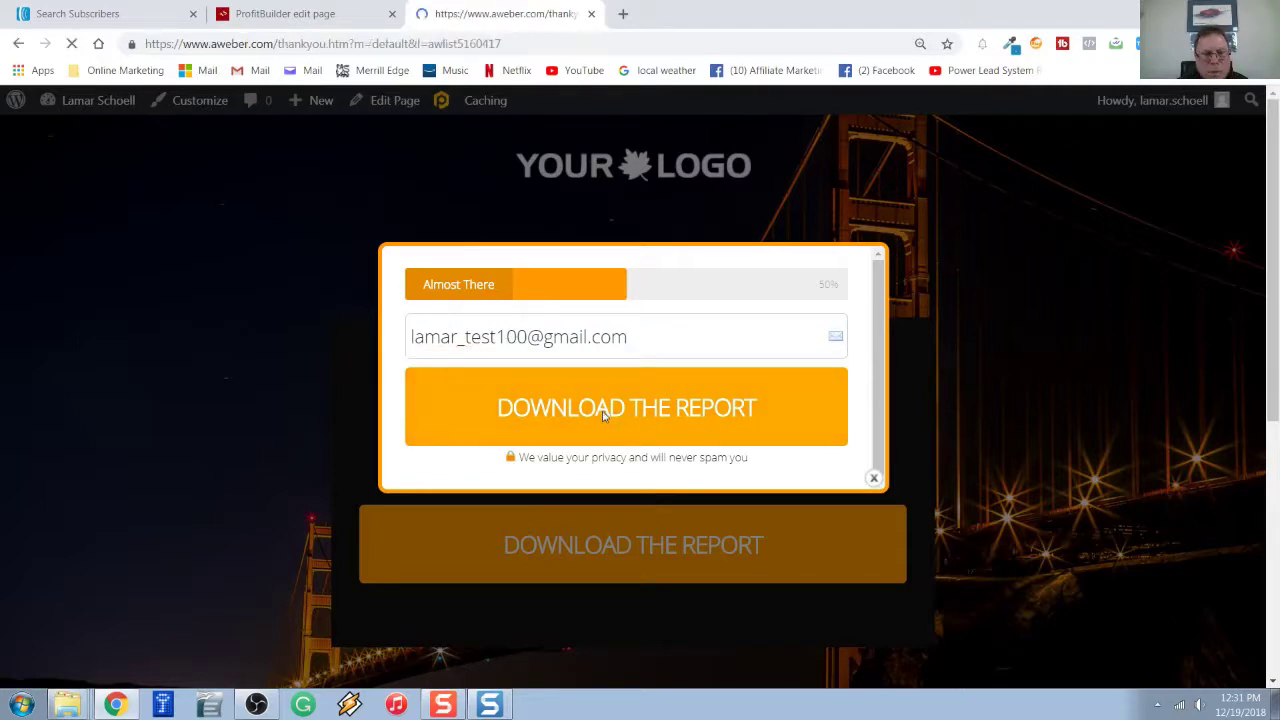